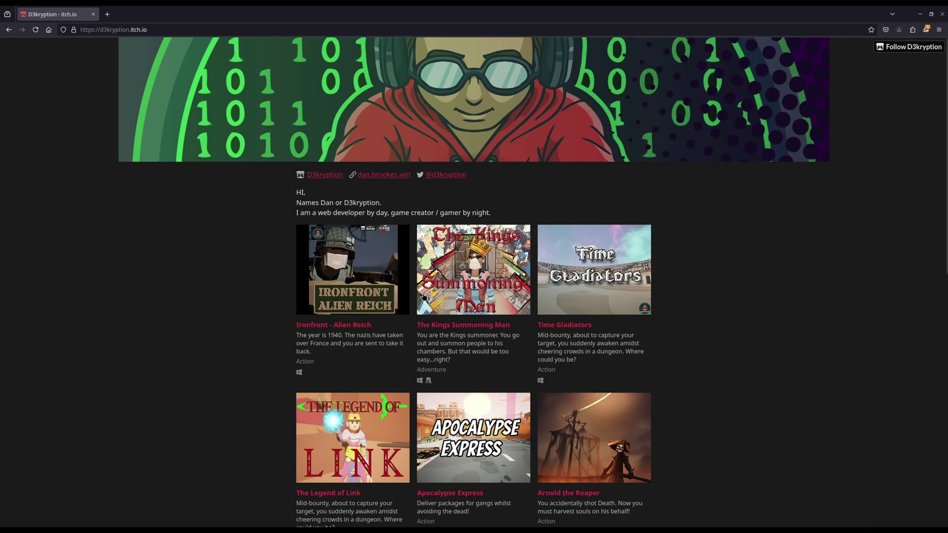
Fly the Unreal viewport camera forward toward the wooden platform and the castle
{"action": "scroll", "coordinate": [684, 369], "scroll_direction": "down", "scroll_amount": 9}
{"action": "scroll", "coordinate": [684, 369], "scroll_direction": "up", "scroll_amount": 9}
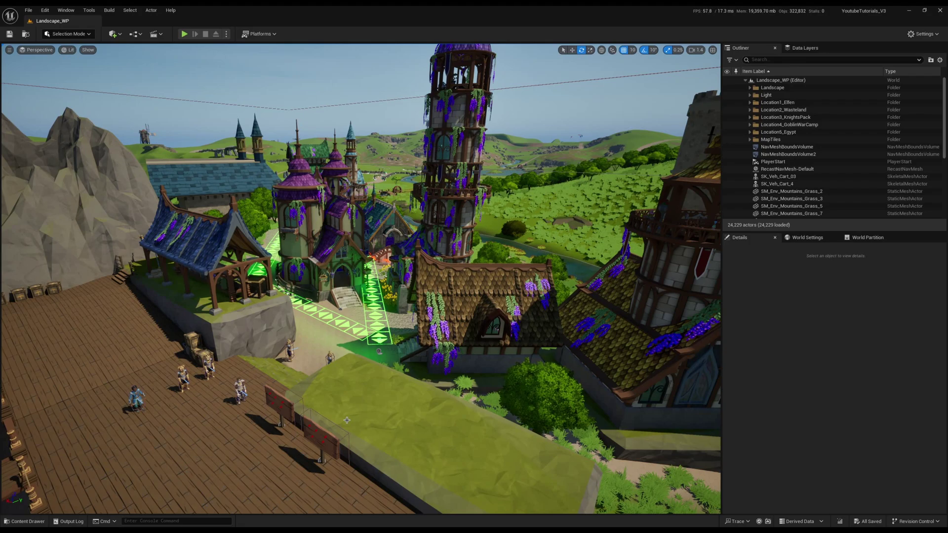
{"action": "right_click_drag", "start_coordinate": [347, 420], "coordinate": [333, 336]}
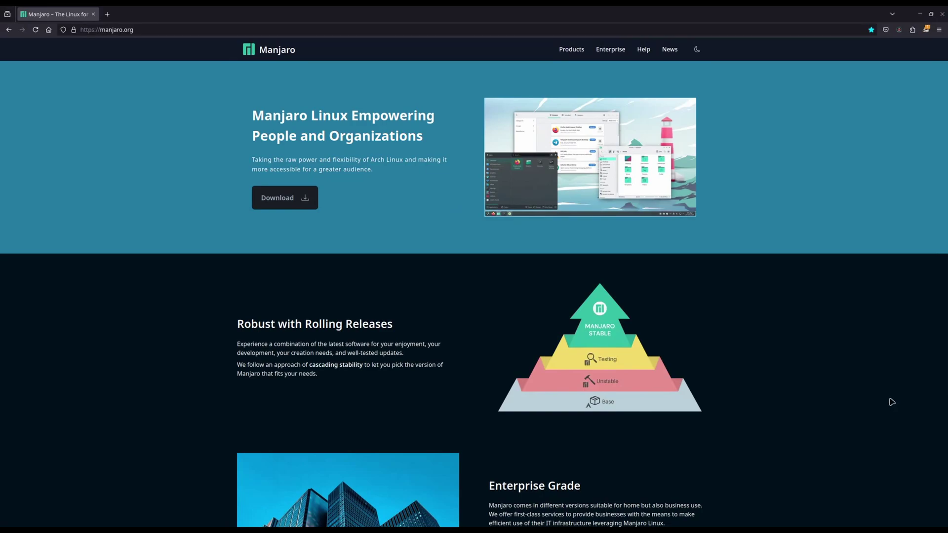
{"action": "key", "text": "super"}
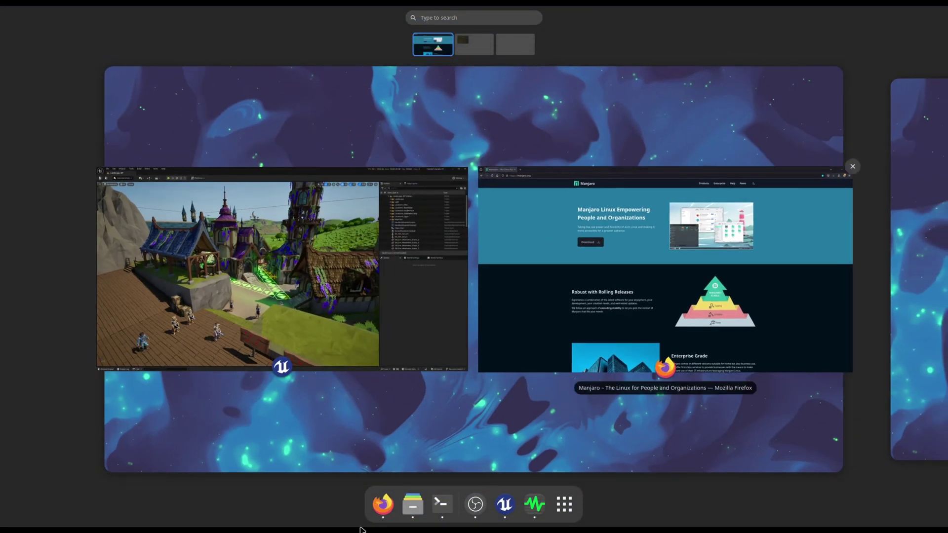
{"action": "left_click", "coordinate": [546, 285]}
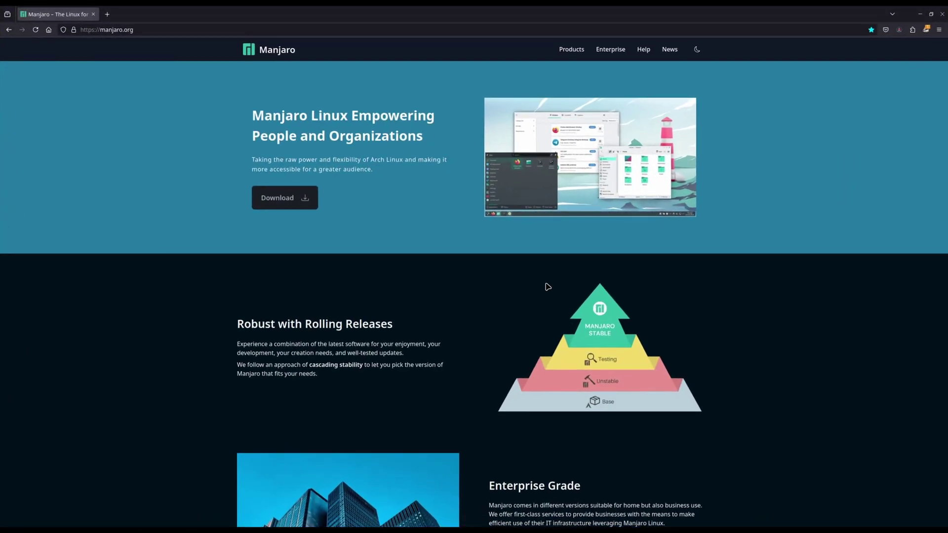
{"action": "scroll", "coordinate": [479, 290], "scroll_direction": "down", "scroll_amount": 3}
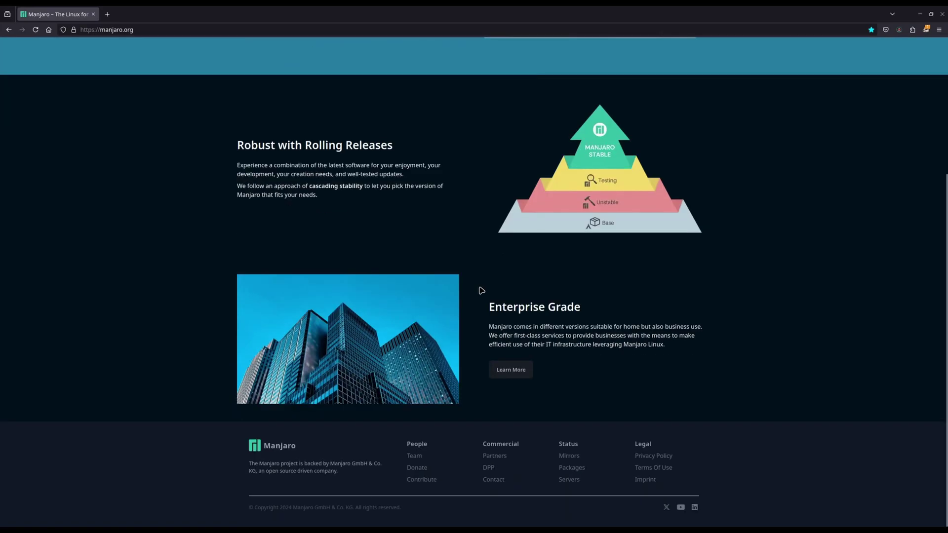
{"action": "scroll", "coordinate": [481, 290], "scroll_direction": "up", "scroll_amount": 5}
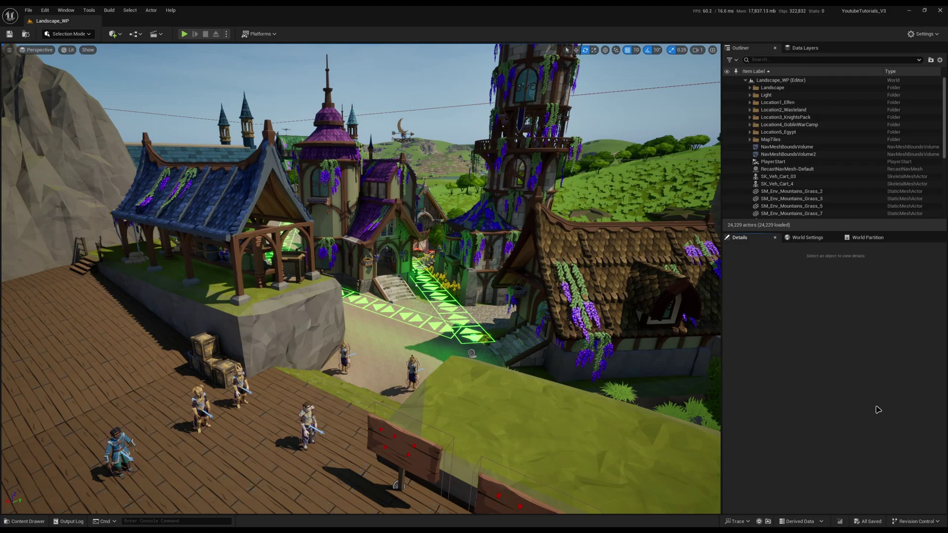
Fly the camera into the village, up to the wisteria tower, around it, and back out over the village
{"action": "mouse_move", "coordinate": [705, 407]}
{"action": "right_mouse_down"}
{"action": "mouse_move", "coordinate": [716, 407]}
{"action": "mouse_move", "coordinate": [696, 408]}
{"action": "right_mouse_up"}
{"action": "right_click_drag", "start_coordinate": [471, 330], "coordinate": [471, 330]}
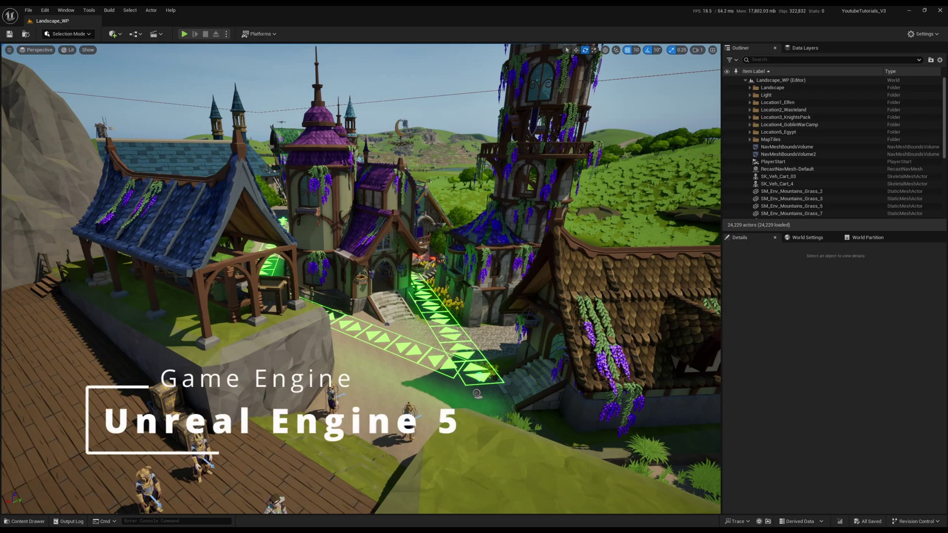
{"action": "right_click_drag", "start_coordinate": [476, 393], "coordinate": [476, 394]}
{"action": "right_click_drag", "start_coordinate": [431, 267], "coordinate": [431, 266]}
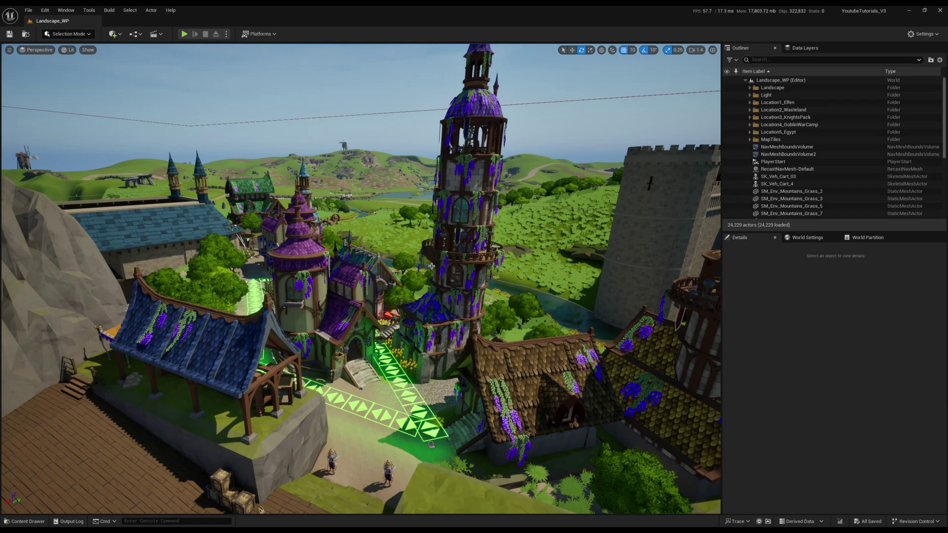
{"action": "right_click_drag", "start_coordinate": [431, 266], "coordinate": [432, 266]}
{"action": "right_click_drag", "start_coordinate": [265, 272], "coordinate": [265, 272]}
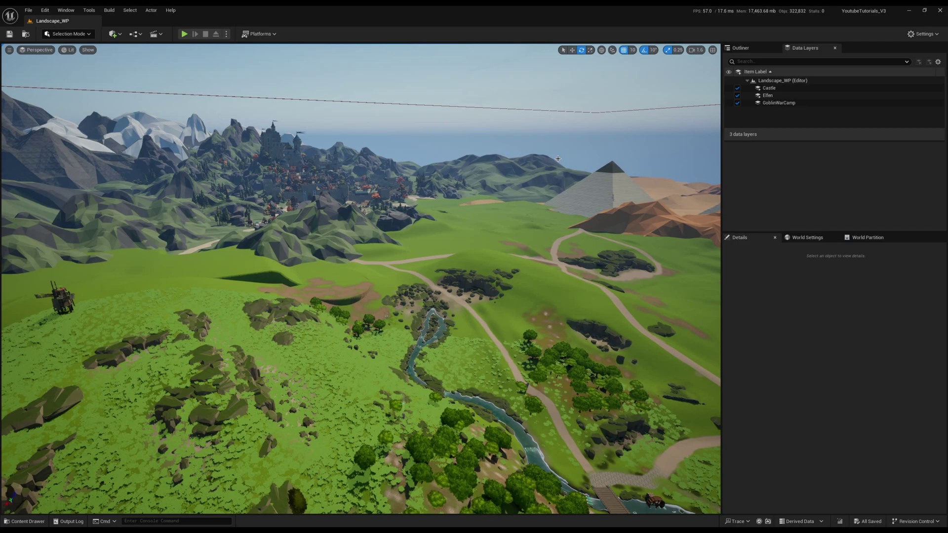
Fly the camera forward and lower across the grassy landscape and river
{"action": "key", "text": "w"}
{"action": "right_click_drag", "start_coordinate": [558, 159], "coordinate": [380, 305]}
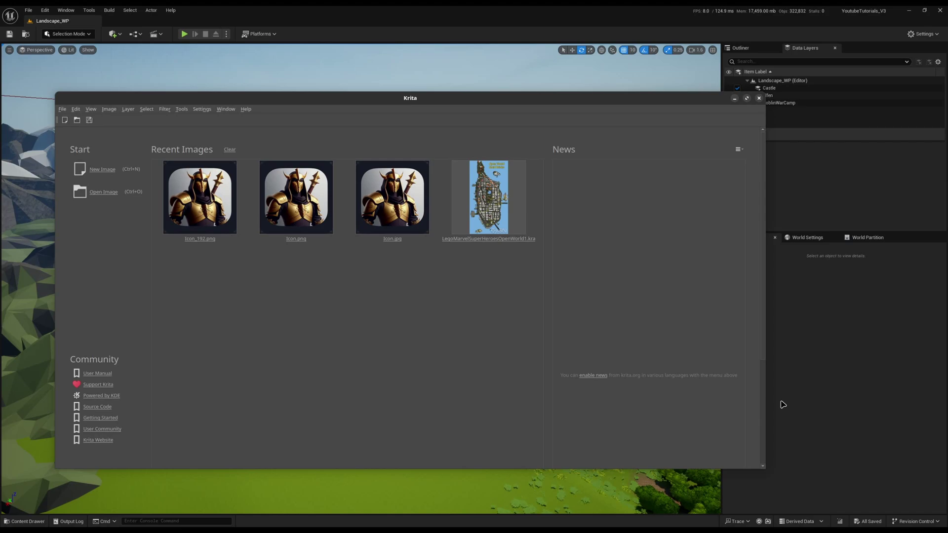
Create a blank 1000 × 1000 canvas, maximize Krita, test and undo a 110 px red airbrush stroke, then close it
{"action": "left_click", "coordinate": [103, 169]}
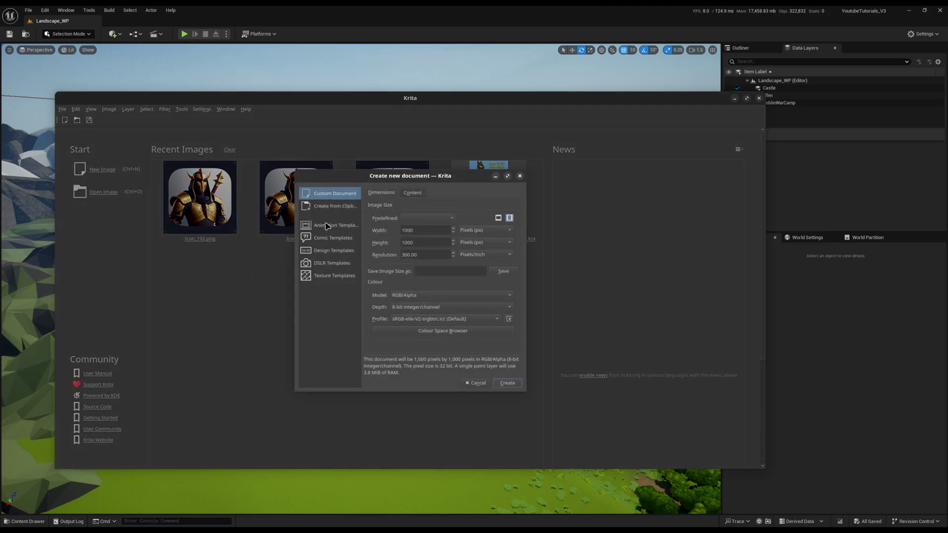
{"action": "left_click", "coordinate": [507, 383]}
{"action": "left_click_drag", "start_coordinate": [435, 98], "coordinate": [434, 4]}
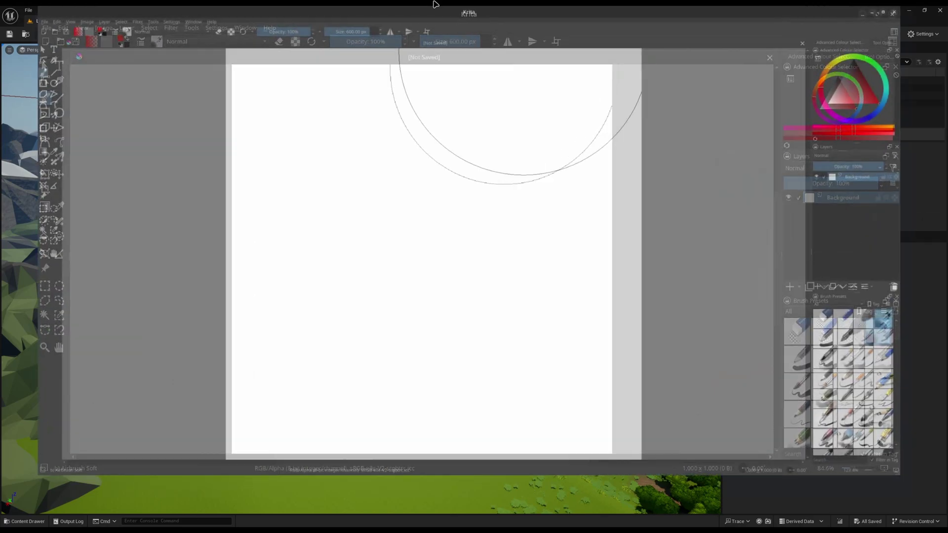
{"action": "key", "text": "bracketleft"}
{"action": "key", "text": "bracketleft"}
{"action": "key", "text": "bracketleft"}
{"action": "key", "text": "bracketleft"}
{"action": "key", "text": "bracketleft"}
{"action": "key", "text": "bracketleft"}
{"action": "key", "text": "bracketleft"}
{"action": "key", "text": "bracketleft"}
{"action": "mouse_move", "coordinate": [420, 133]}
{"action": "left_mouse_down"}
{"action": "mouse_move", "coordinate": [354, 160]}
{"action": "mouse_move", "coordinate": [411, 315]}
{"action": "mouse_move", "coordinate": [305, 243]}
{"action": "mouse_move", "coordinate": [456, 151]}
{"action": "mouse_move", "coordinate": [401, 133]}
{"action": "left_mouse_up"}
{"action": "key", "text": "ctrl+z"}
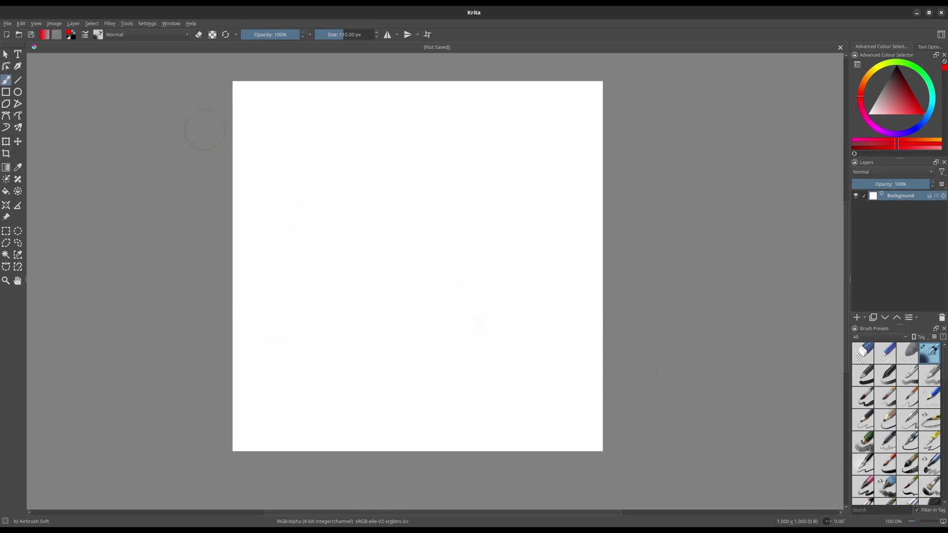
{"action": "right_click", "coordinate": [345, 157]}
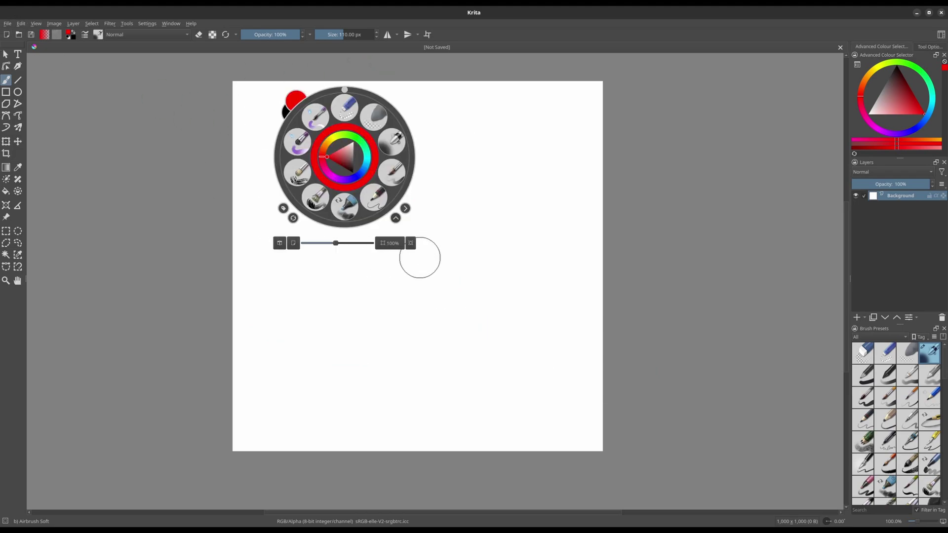
{"action": "left_click", "coordinate": [469, 298]}
{"action": "key", "text": "ctrl+w"}
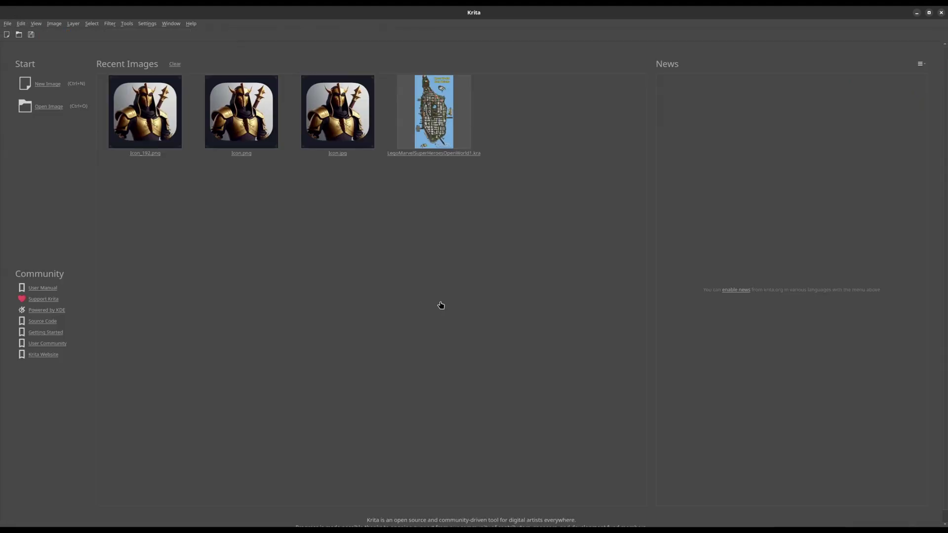
Open Icon.jpg and dab a red mark, then view the Open World Gold Bricks map and close it
{"action": "left_click", "coordinate": [284, 120]}
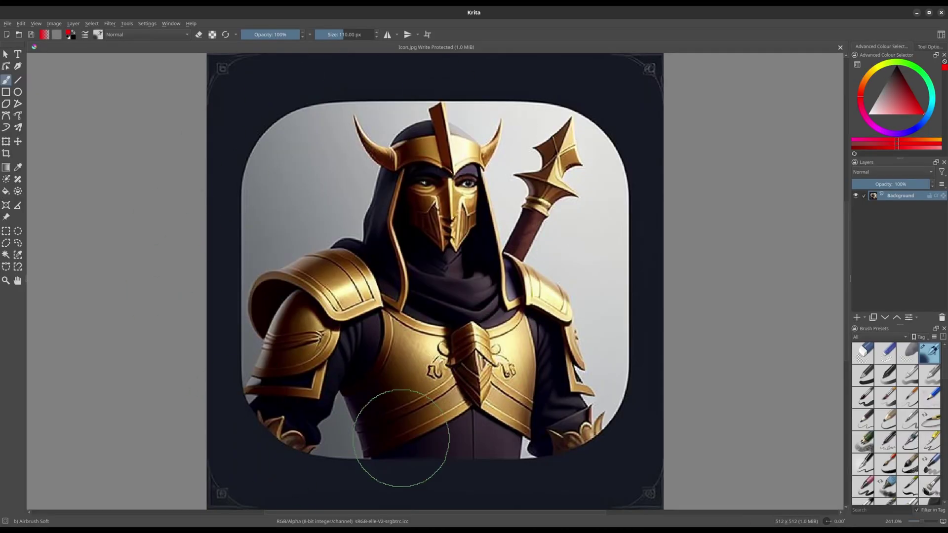
{"action": "left_click", "coordinate": [489, 358]}
{"action": "left_click", "coordinate": [412, 114]}
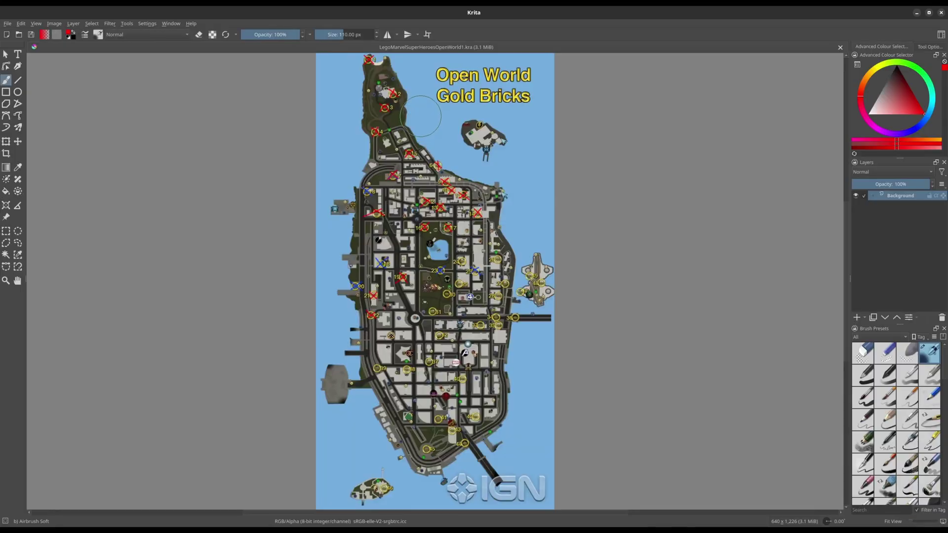
{"action": "scroll", "coordinate": [530, 126], "scroll_direction": "up", "scroll_amount": 4}
{"action": "scroll", "coordinate": [530, 126], "scroll_direction": "down", "scroll_amount": 3}
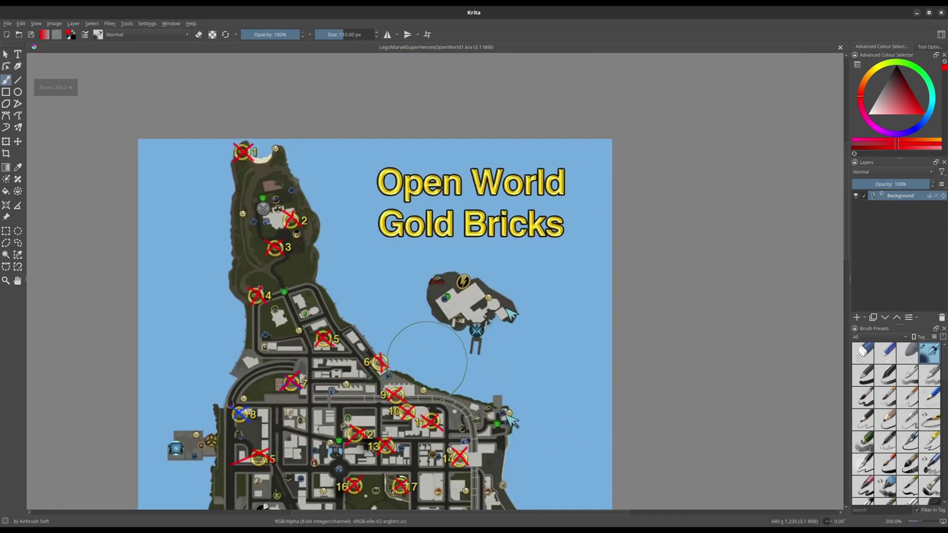
{"action": "scroll", "coordinate": [395, 336], "scroll_direction": "up", "scroll_amount": 1}
{"action": "middle_click_drag", "start_coordinate": [391, 329], "coordinate": [463, 225]}
{"action": "key", "text": "ctrl+w"}
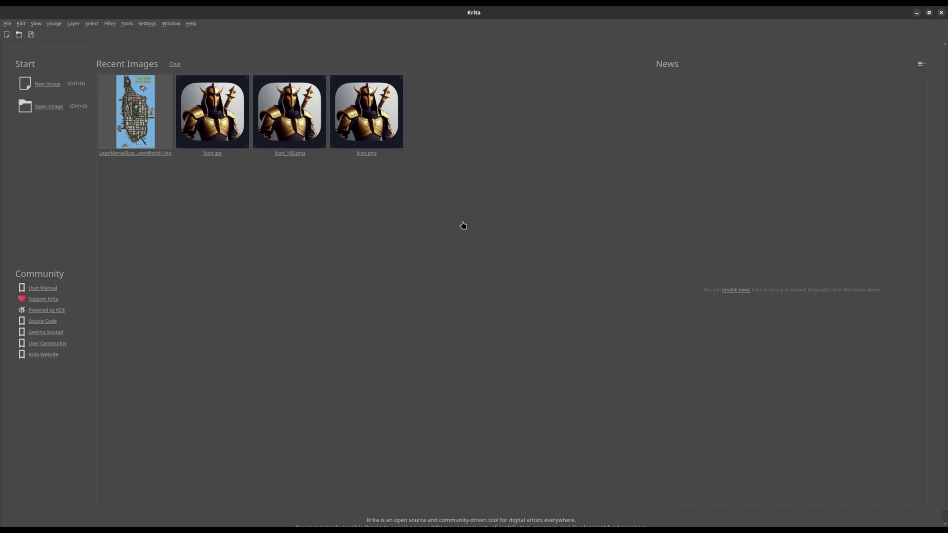
Create a new 1000 × 1000 canvas at 100% view, paint a red S-shaped stroke, and undo it
{"action": "key", "text": "ctrl+n"}
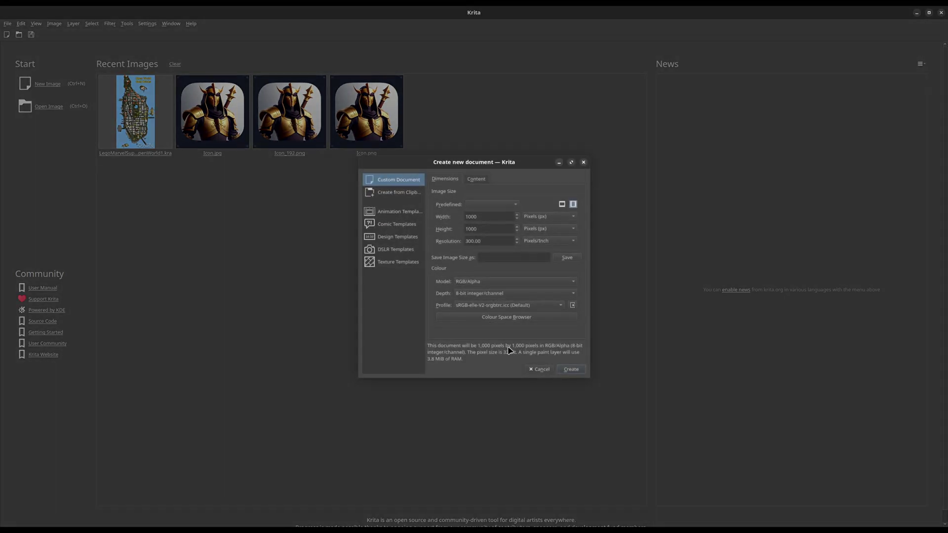
{"action": "left_click", "coordinate": [573, 370]}
{"action": "key", "text": "1"}
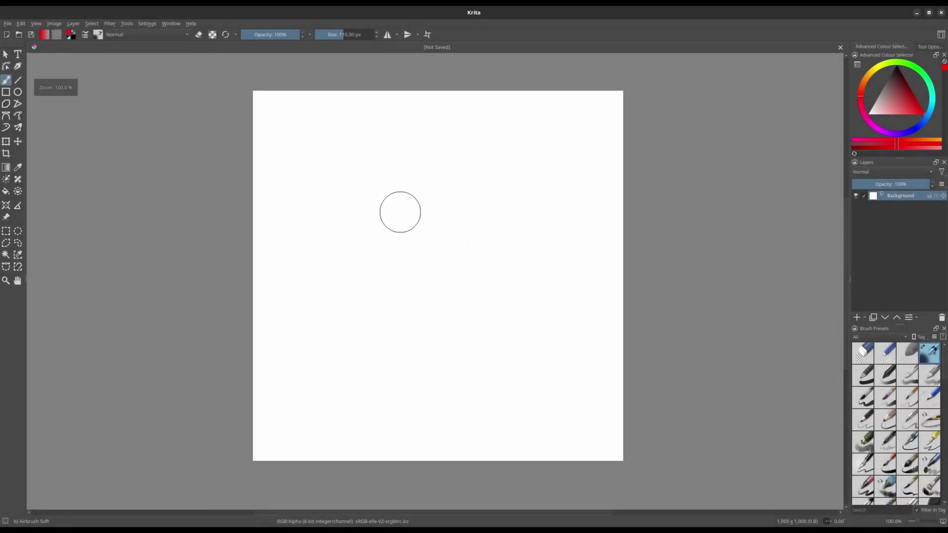
{"action": "mouse_move", "coordinate": [393, 159]}
{"action": "left_mouse_down"}
{"action": "mouse_move", "coordinate": [358, 321]}
{"action": "mouse_move", "coordinate": [482, 129]}
{"action": "left_mouse_up"}
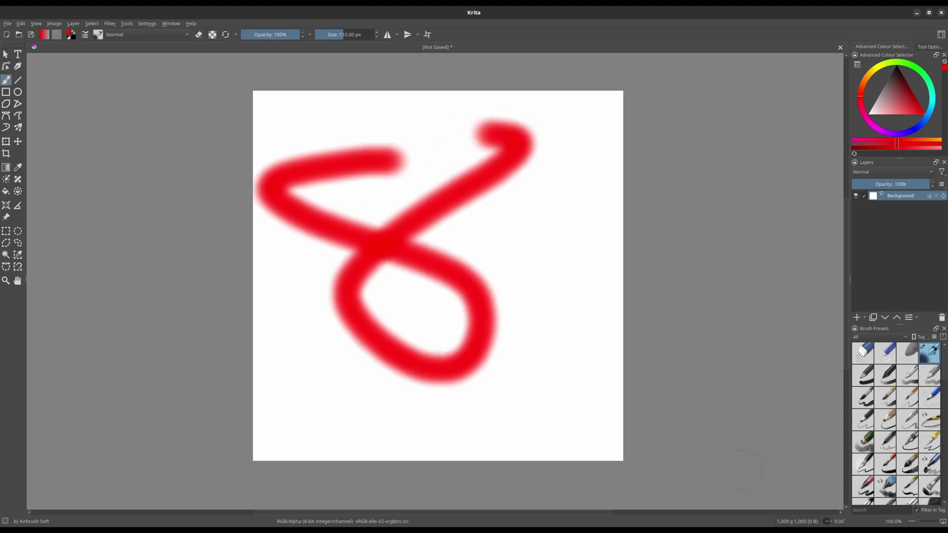
{"action": "key", "text": "ctrl+z"}
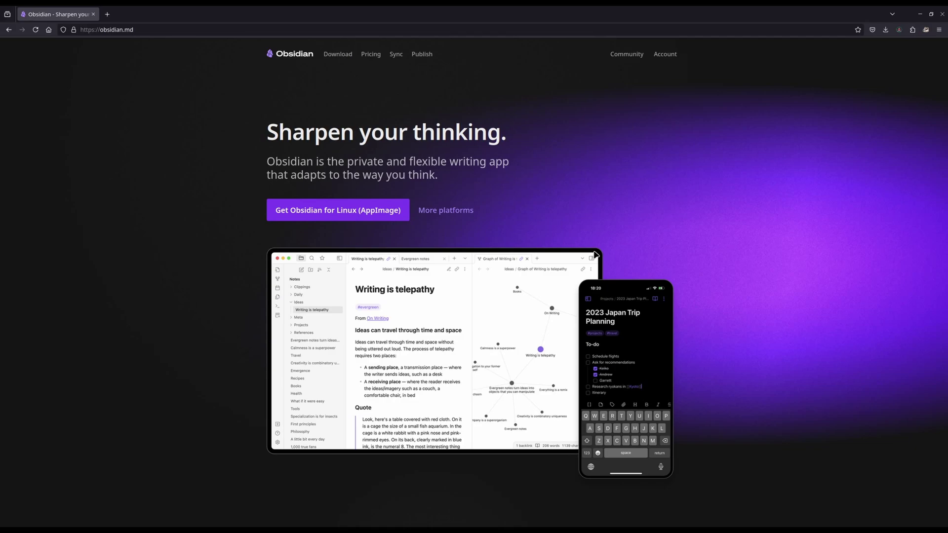
Scroll the obsidian.md homepage down past the Canvas and Plugins cards to the Sync securely section
{"action": "scroll", "coordinate": [595, 255], "scroll_direction": "down", "scroll_amount": 15}
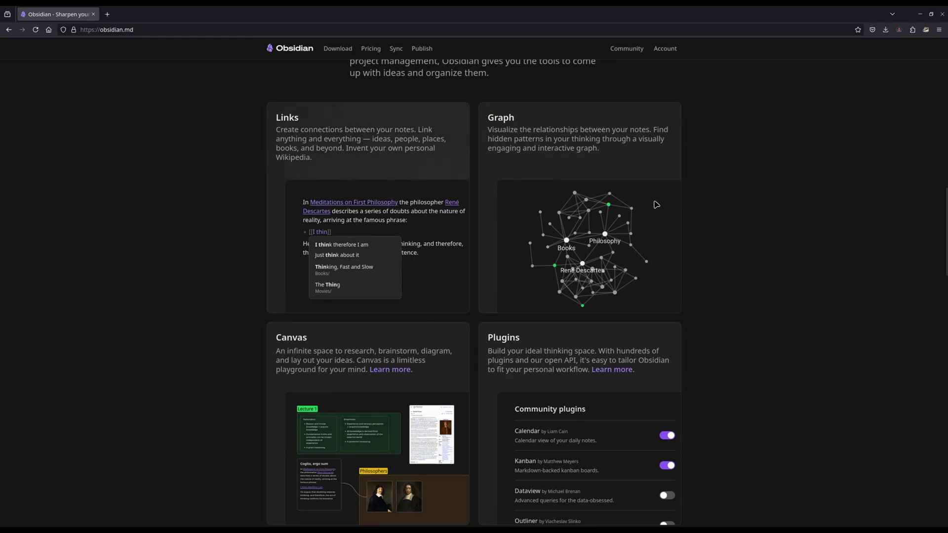
{"action": "scroll", "coordinate": [639, 390], "scroll_direction": "down", "scroll_amount": 3}
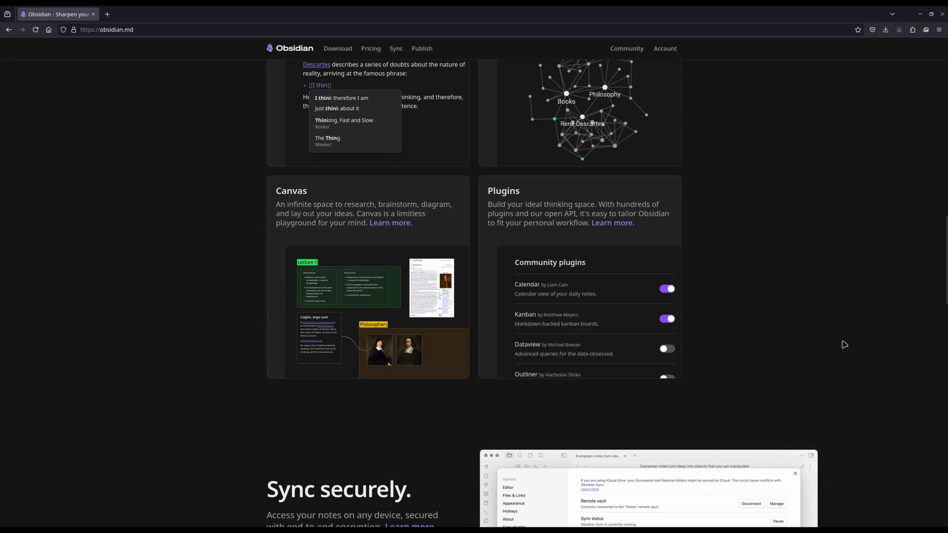
{"action": "scroll", "coordinate": [660, 241], "scroll_direction": "down", "scroll_amount": 3}
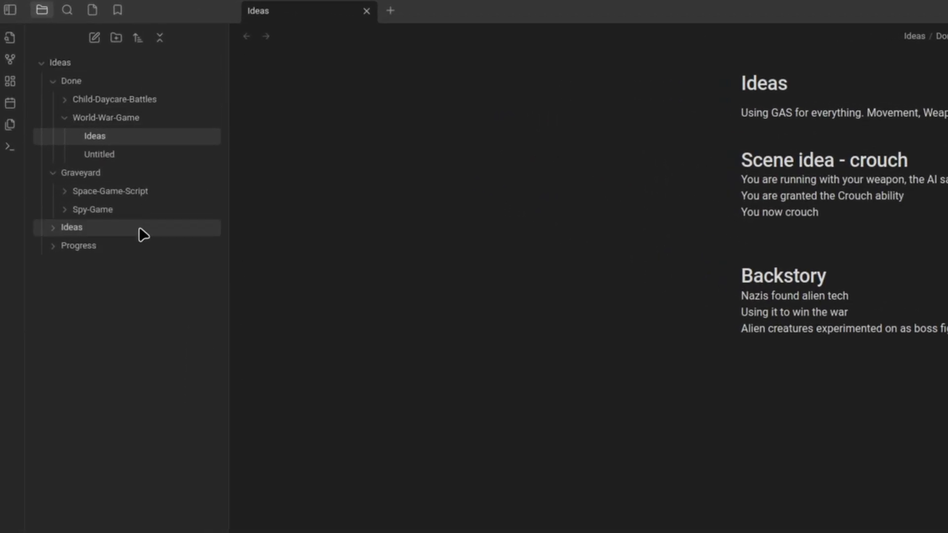
Reopen the Ideas note and switch Source mode on and then off so its headings render
{"action": "left_click", "coordinate": [106, 118]}
{"action": "left_click", "coordinate": [119, 118]}
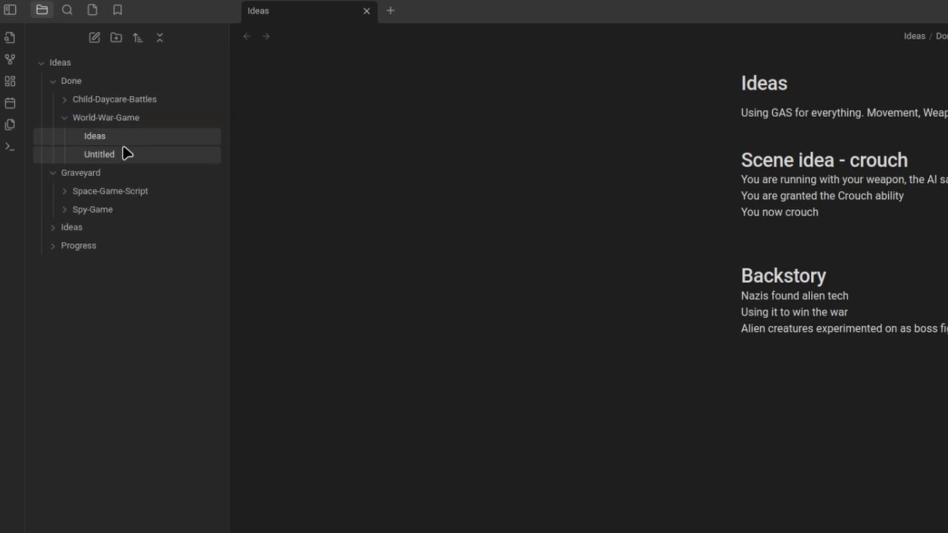
{"action": "left_click", "coordinate": [126, 153]}
{"action": "left_click", "coordinate": [138, 136]}
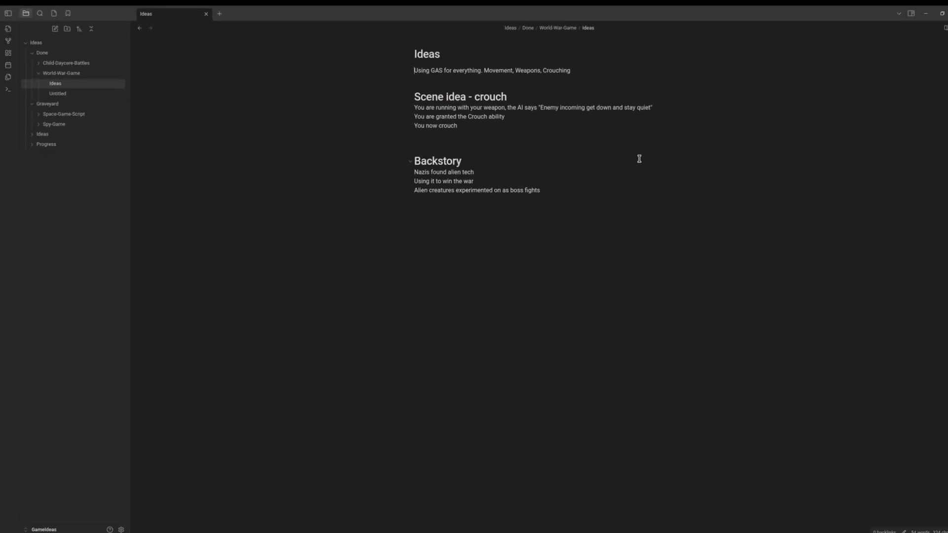
{"action": "left_click", "coordinate": [938, 29]}
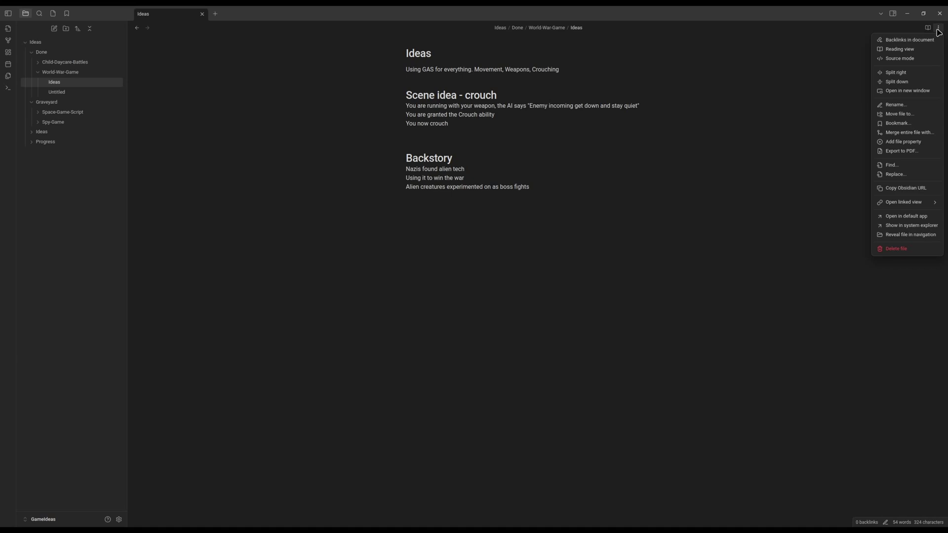
{"action": "left_click", "coordinate": [902, 58]}
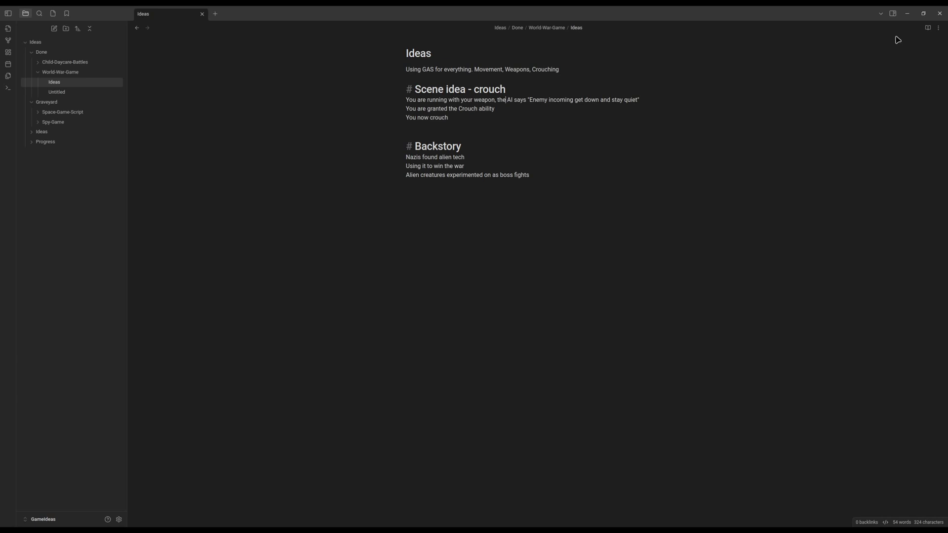
{"action": "left_click", "coordinate": [938, 28]}
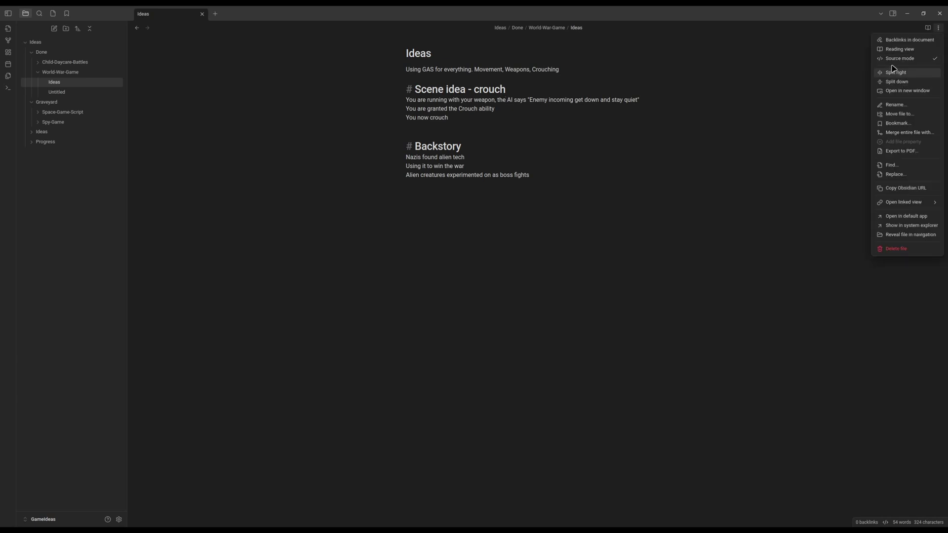
{"action": "left_click", "coordinate": [893, 73]}
Type a trial 'Title' heading with 'Hey youtube' (youtube bold) and 'Image', then delete it
{"action": "key", "text": "Return"}
{"action": "key", "text": "Return"}
{"action": "type", "text": "# h"}
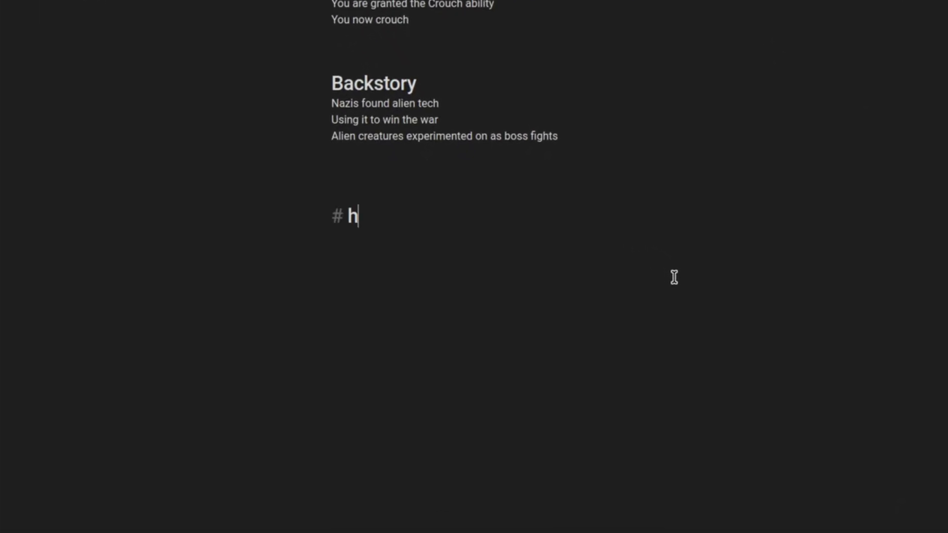
{"action": "key", "text": "BackSpace"}
{"action": "type", "text": "Title"}
{"action": "key", "text": "Return"}
{"action": "type", "text": "H"}
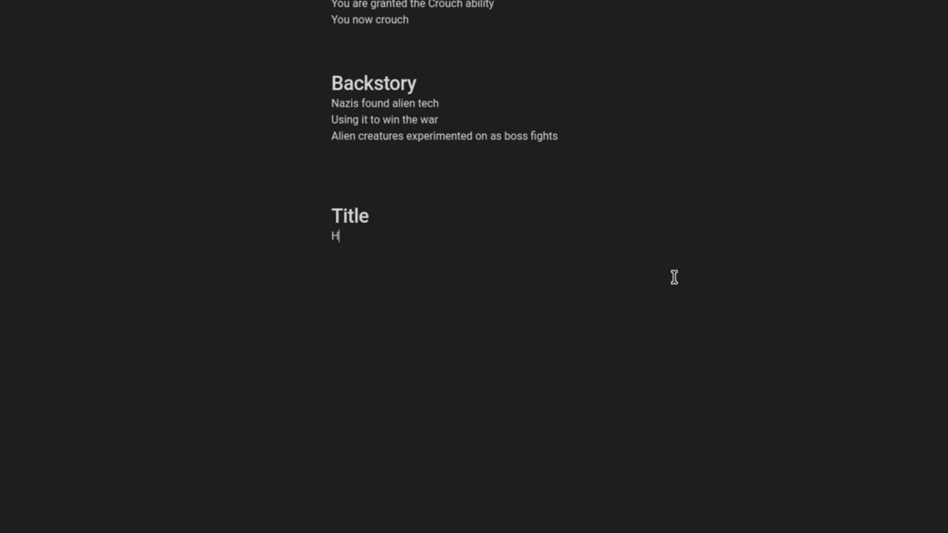
{"action": "type", "text": "ey youtube"}
{"action": "key", "text": "ctrl+shift+Left"}
{"action": "key", "text": "ctrl+b"}
{"action": "key", "text": "End"}
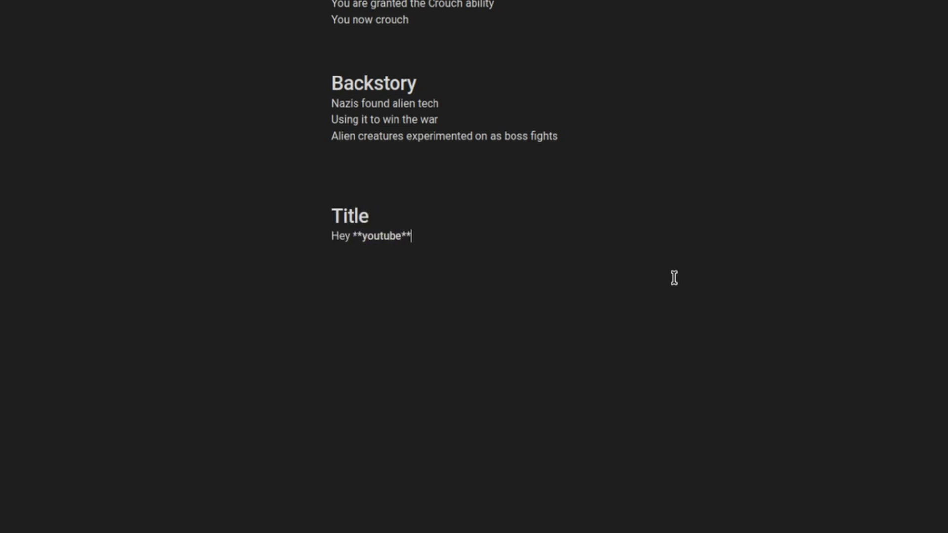
{"action": "key", "text": "Return"}
{"action": "type", "text": "Image"}
{"action": "key", "text": "Return"}
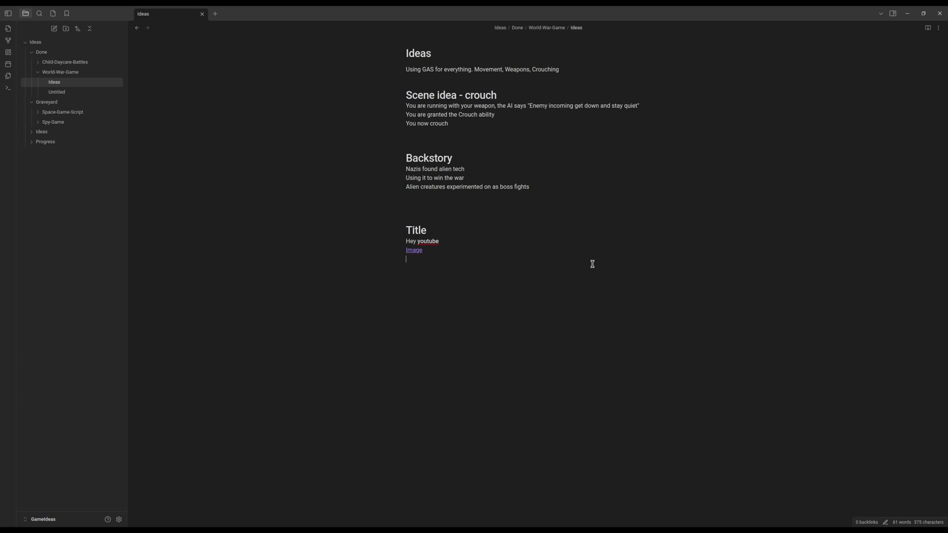
{"action": "key", "text": "shift+Up"}
{"action": "key", "text": "shift+Up"}
{"action": "key", "text": "shift+Up"}
{"action": "key", "text": "BackSpace"}
Expand Space-Game-Script with its Terminals and NPC folders and view the GAIA, Captain and Grub notes
{"action": "left_click", "coordinate": [86, 113]}
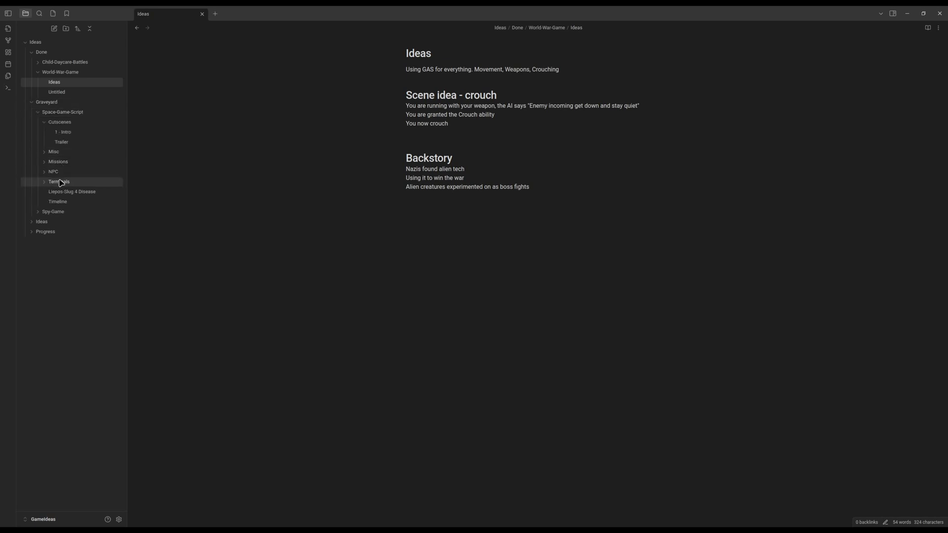
{"action": "left_click", "coordinate": [60, 182]}
{"action": "left_click", "coordinate": [54, 172]}
{"action": "left_click", "coordinate": [62, 192]}
{"action": "left_click", "coordinate": [69, 182]}
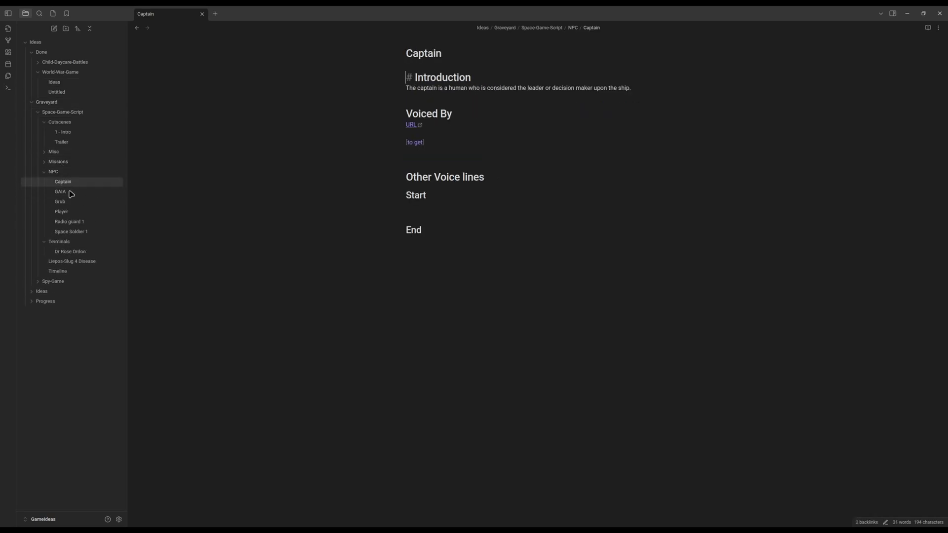
{"action": "left_click", "coordinate": [64, 201]}
Expand Misc and Missions, read 1 - Enter ship and the Dr Rose Ordon log, ending on 1 - Intro
{"action": "left_click", "coordinate": [54, 151]}
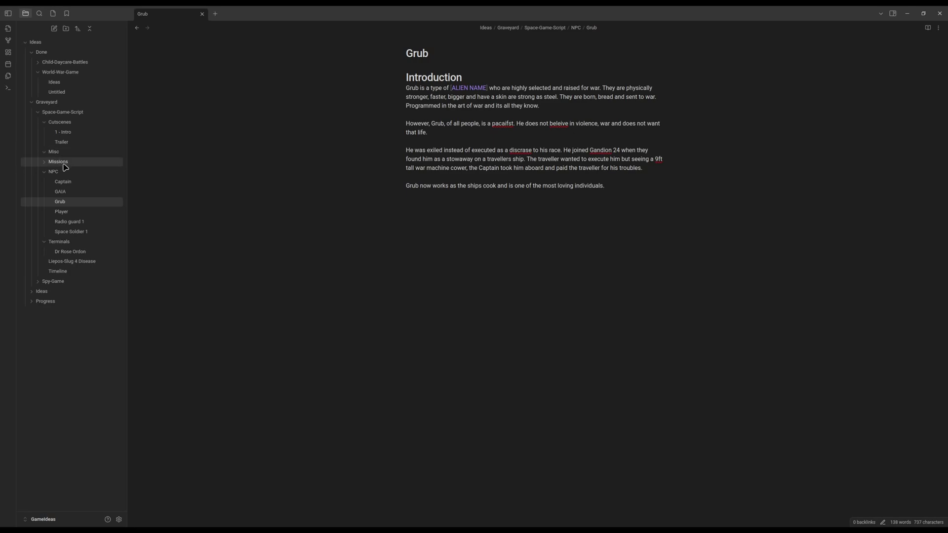
{"action": "left_click", "coordinate": [63, 163]}
{"action": "left_click", "coordinate": [70, 182]}
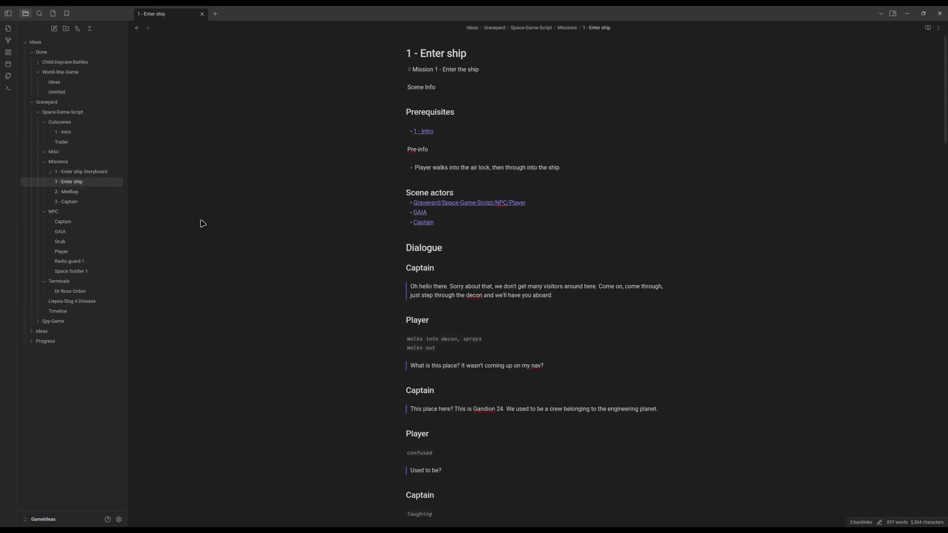
{"action": "scroll", "coordinate": [324, 249], "scroll_direction": "down", "scroll_amount": 3}
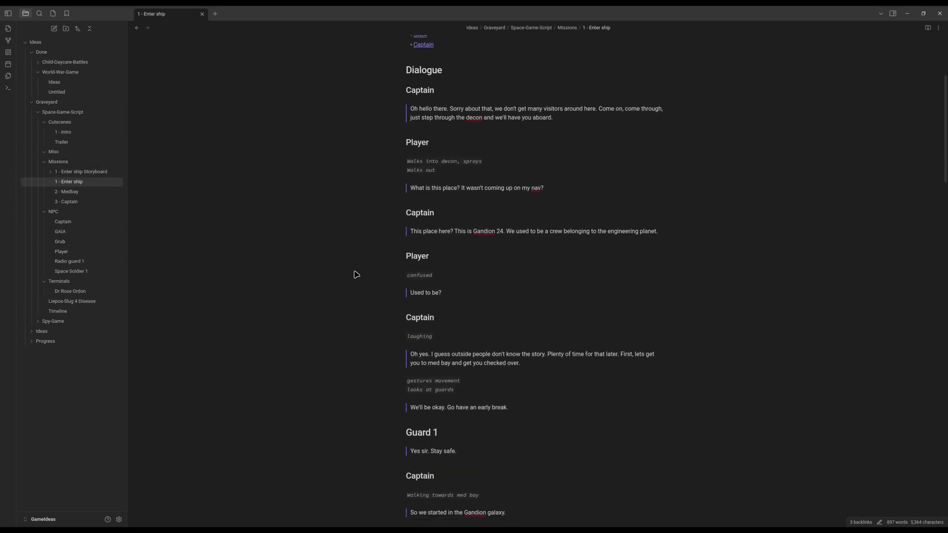
{"action": "scroll", "coordinate": [356, 276], "scroll_direction": "up", "scroll_amount": 3}
{"action": "scroll", "coordinate": [341, 280], "scroll_direction": "down", "scroll_amount": 1}
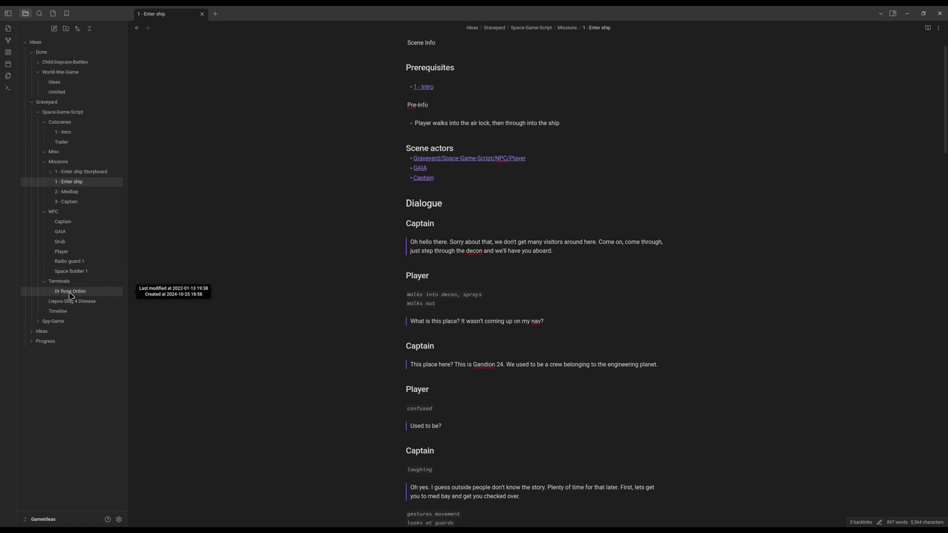
{"action": "left_click", "coordinate": [70, 291]}
{"action": "scroll", "coordinate": [445, 271], "scroll_direction": "down", "scroll_amount": 10}
{"action": "scroll", "coordinate": [466, 194], "scroll_direction": "up", "scroll_amount": 10}
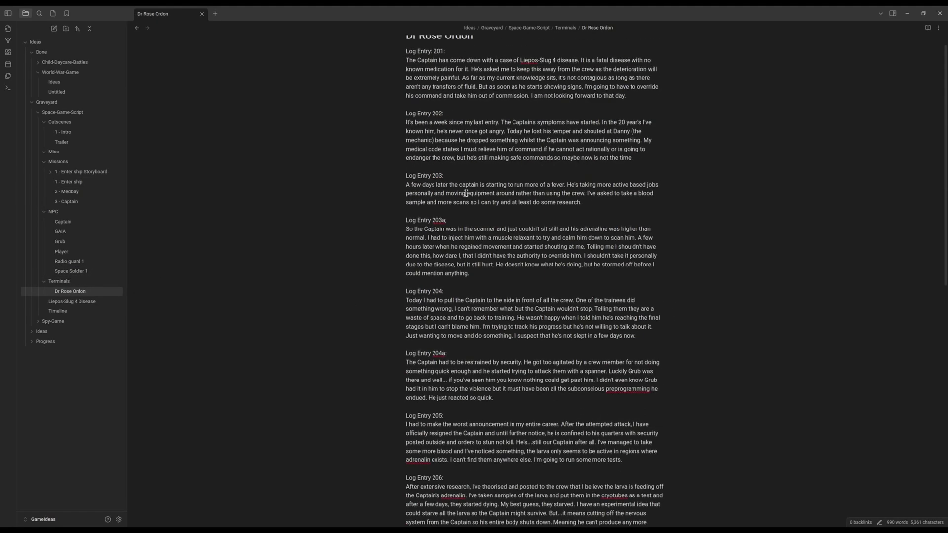
{"action": "left_click", "coordinate": [91, 132]}
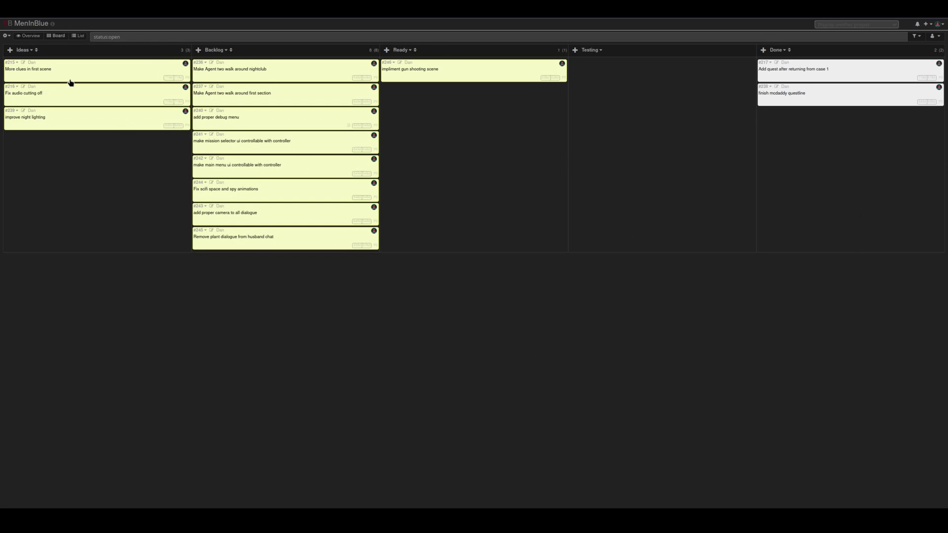
Move task #246 from Ready to Testing and return to the MenInBlue board
{"action": "left_click_drag", "start_coordinate": [408, 77], "coordinate": [442, 94]}
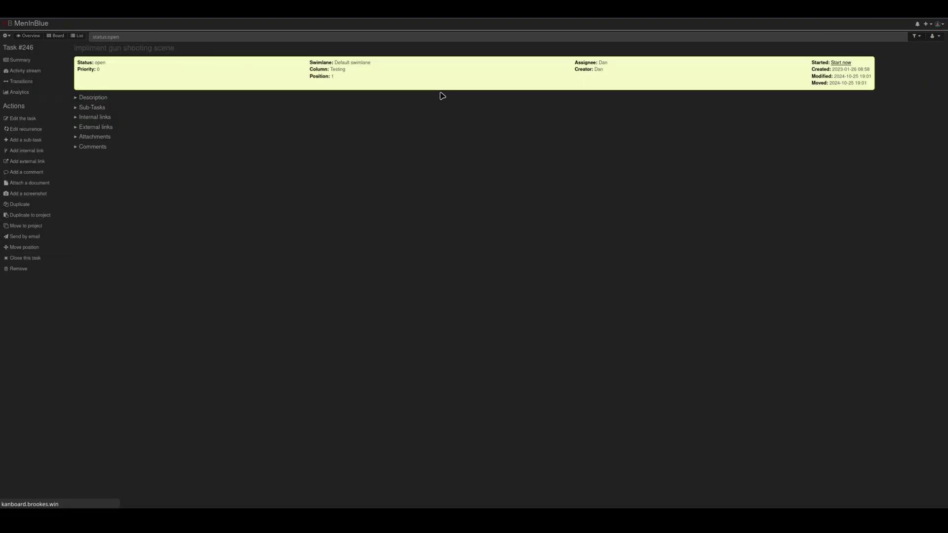
{"action": "left_click", "coordinate": [38, 23]}
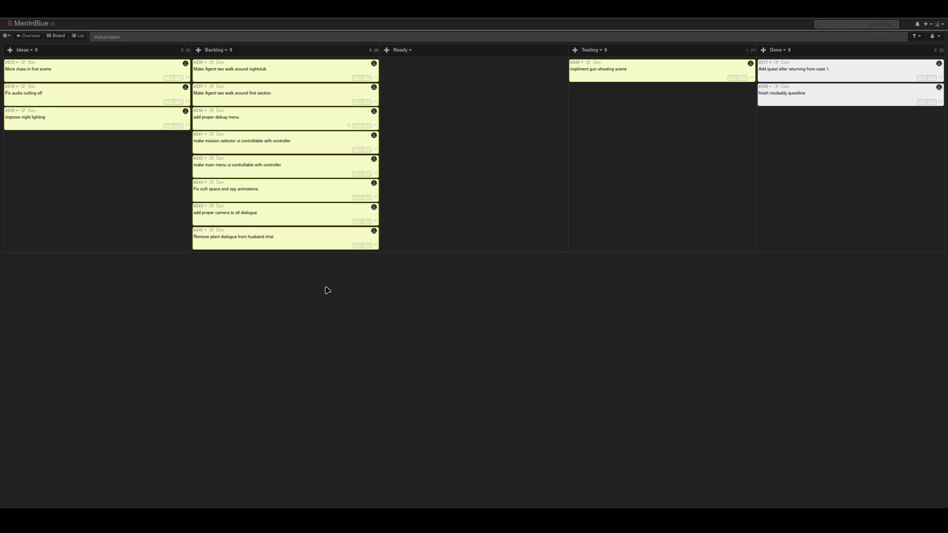
{"action": "left_click", "coordinate": [211, 63]}
{"action": "left_click", "coordinate": [379, 110]}
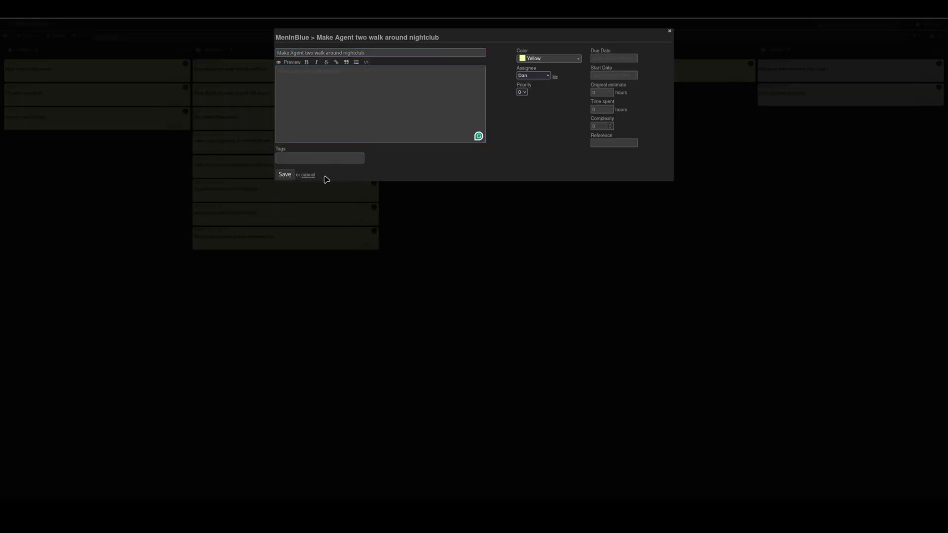
{"action": "left_click", "coordinate": [306, 175]}
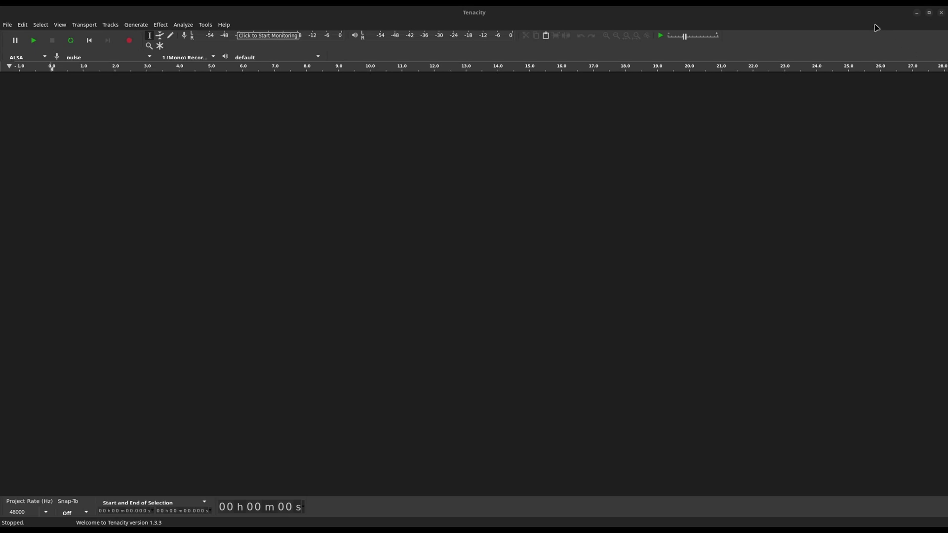
{"action": "left_click", "coordinate": [179, 27]}
{"action": "left_click", "coordinate": [205, 25]}
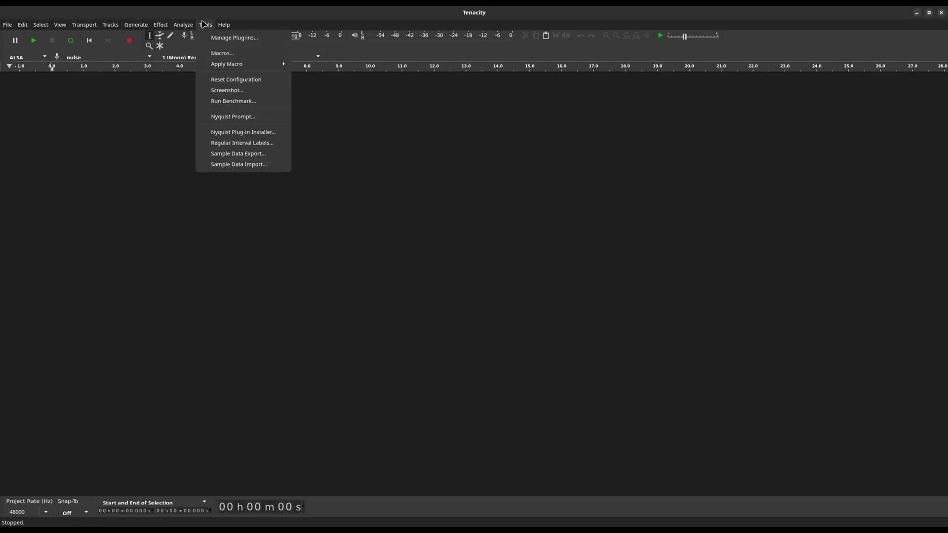
{"action": "mouse_move", "coordinate": [250, 65]}
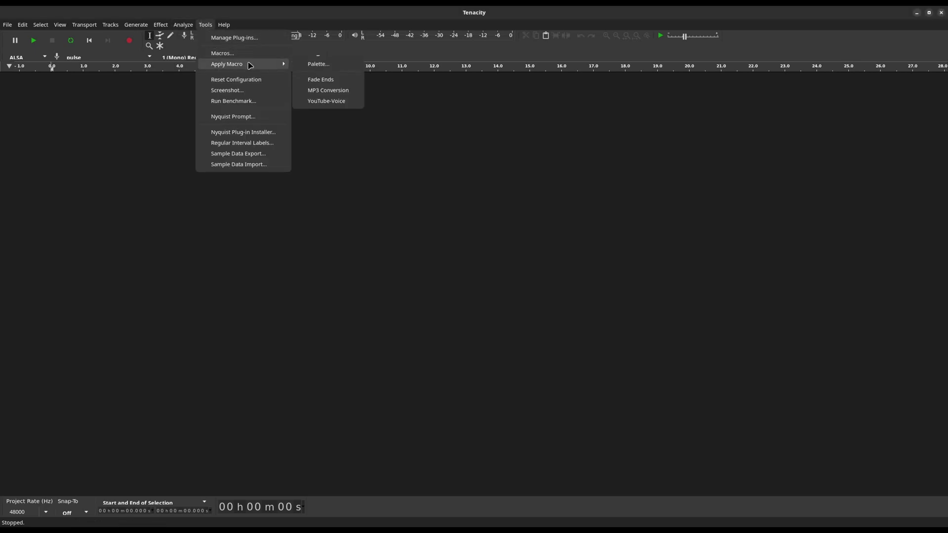
{"action": "left_click", "coordinate": [391, 417]}
{"action": "left_click", "coordinate": [133, 42]}
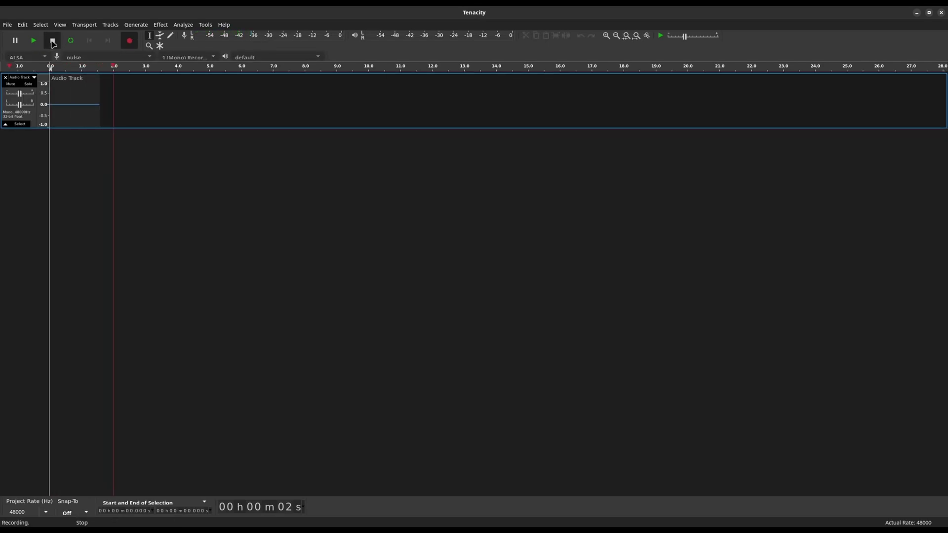
{"action": "left_click", "coordinate": [52, 41]}
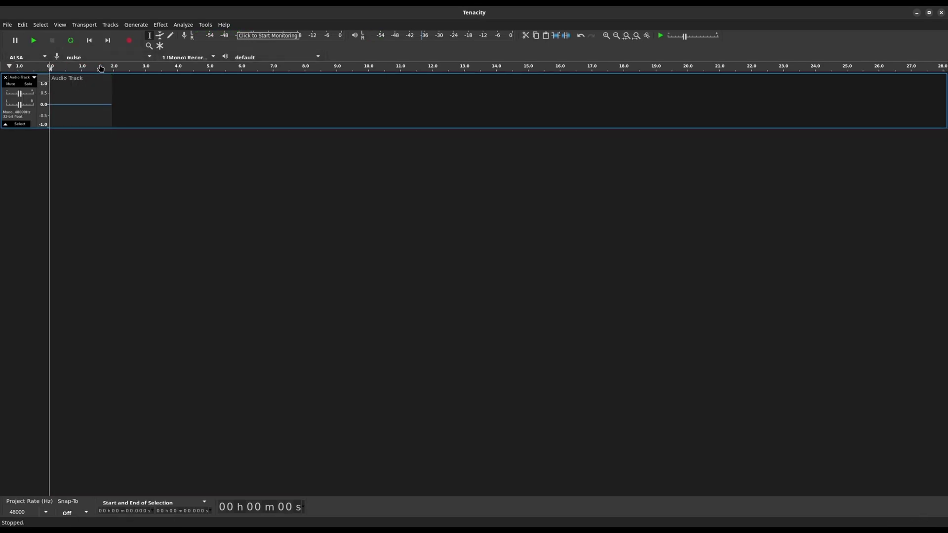
{"action": "left_click", "coordinate": [20, 108]}
{"action": "left_click", "coordinate": [206, 25]}
{"action": "mouse_move", "coordinate": [267, 63]}
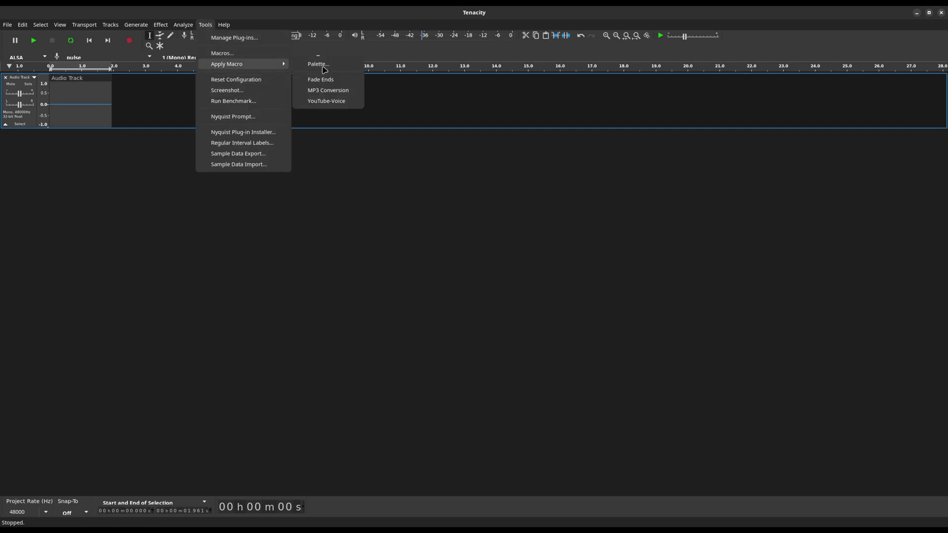
{"action": "left_click", "coordinate": [340, 91]}
{"action": "key", "text": "space"}
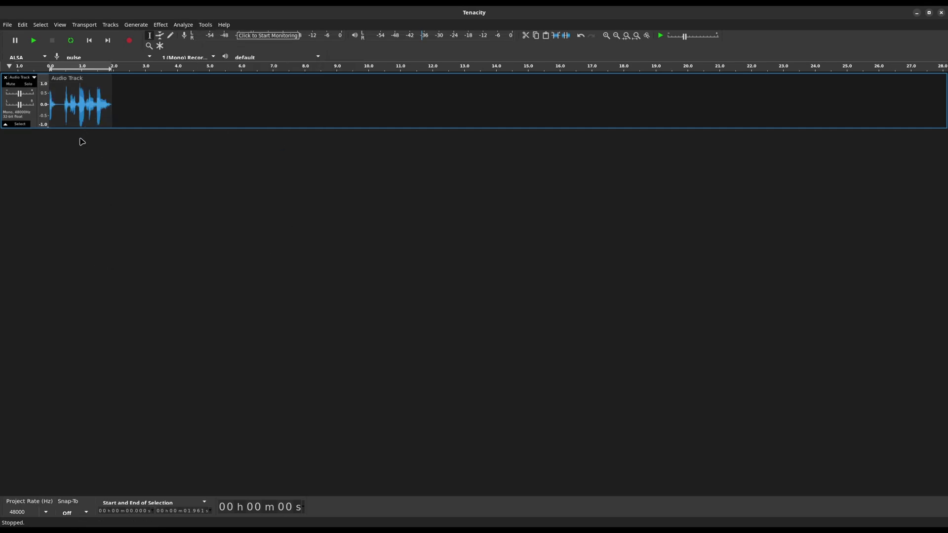
{"action": "key", "text": "space"}
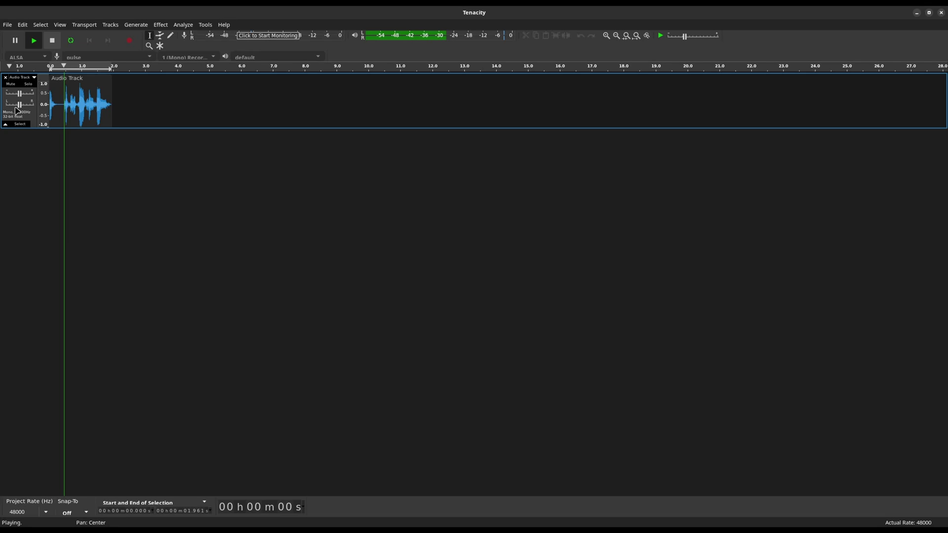
{"action": "key", "text": "space"}
{"action": "left_click", "coordinate": [5, 77]}
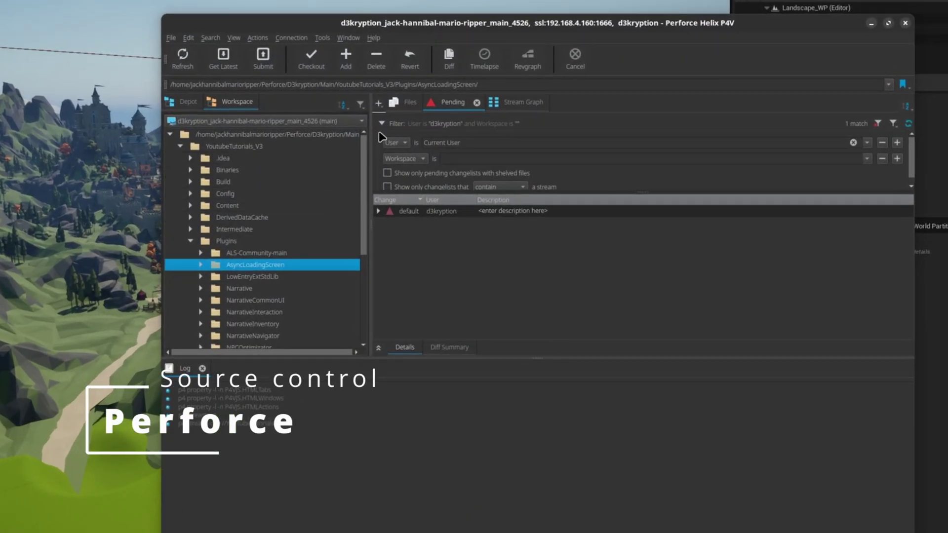
Submit the default changelist as 'Optimising game meshes'; it fails and stays pending as changelist 13
{"action": "left_click", "coordinate": [381, 123]}
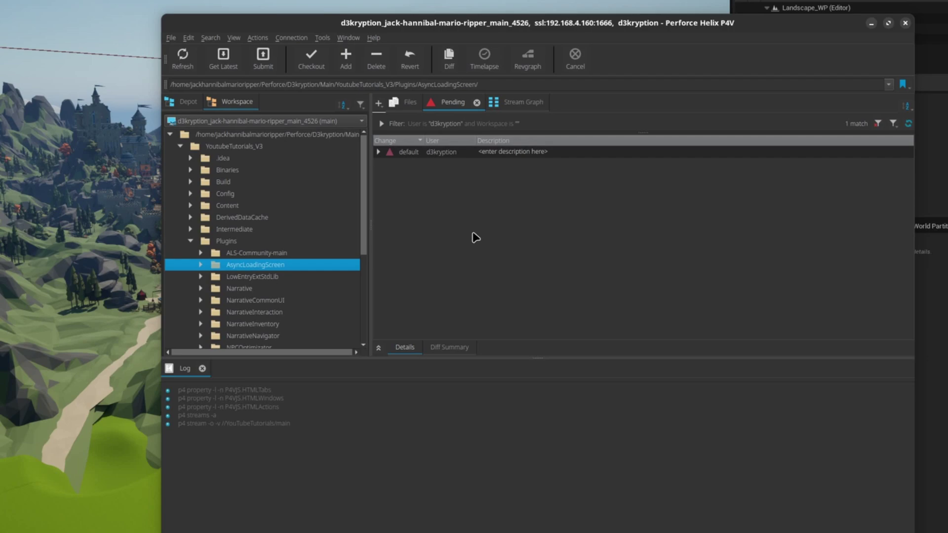
{"action": "left_click", "coordinate": [226, 134]}
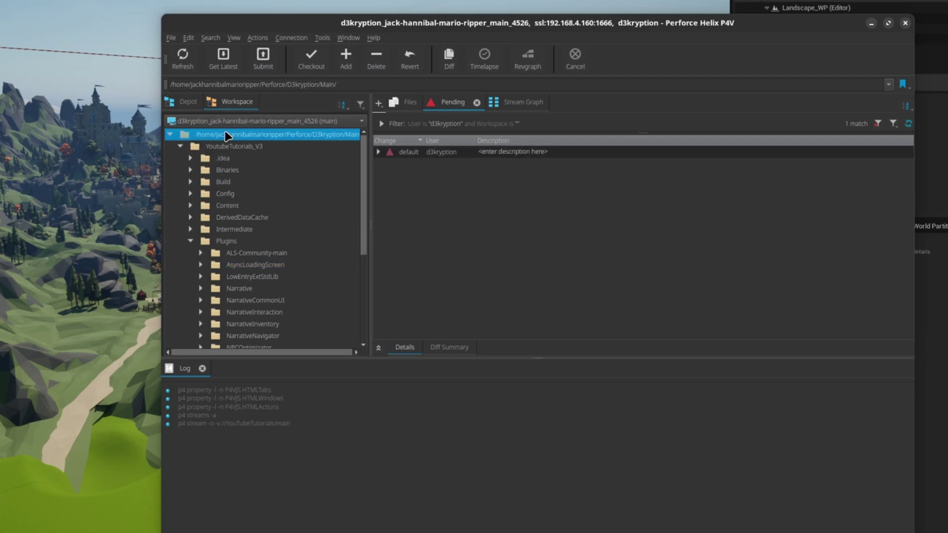
{"action": "left_click", "coordinate": [380, 153]}
{"action": "right_click", "coordinate": [393, 152]}
{"action": "left_click", "coordinate": [411, 158]}
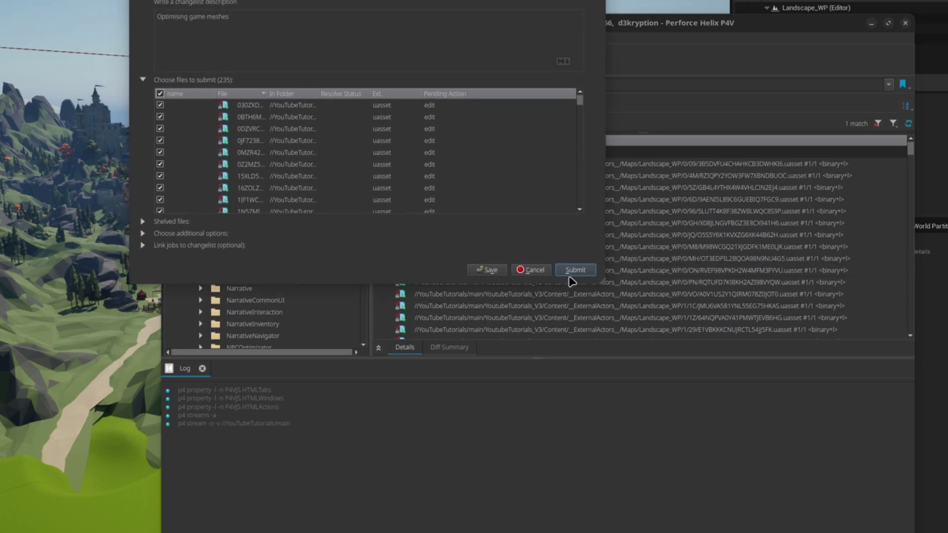
{"action": "left_click", "coordinate": [572, 272]}
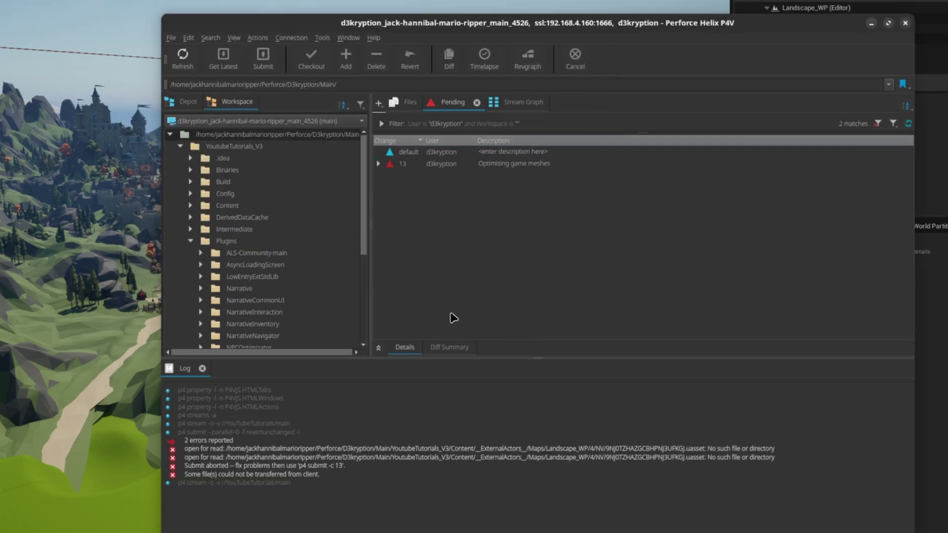
Add a History panel and bring up the Content folder's revision history
{"action": "left_click", "coordinate": [409, 102]}
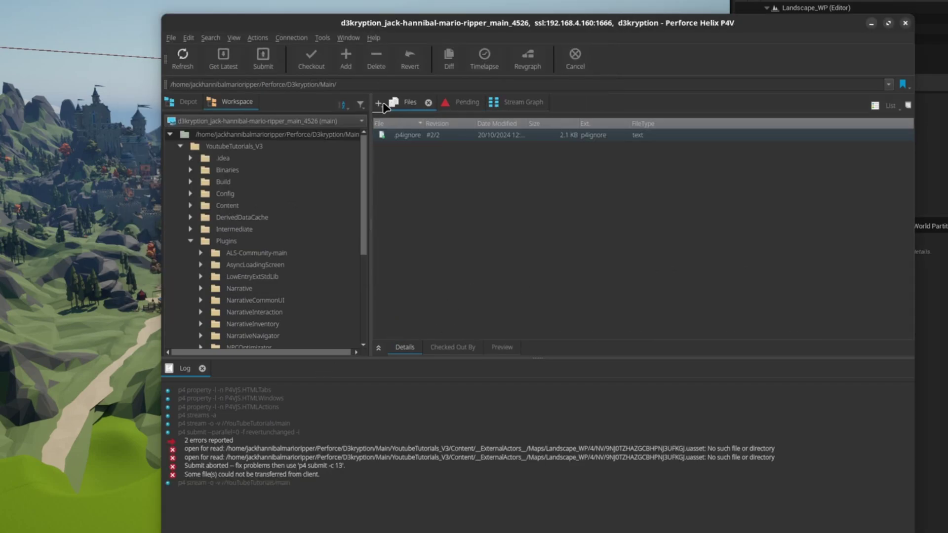
{"action": "left_click", "coordinate": [379, 103]}
{"action": "left_click", "coordinate": [395, 119]}
{"action": "left_click", "coordinate": [234, 229]}
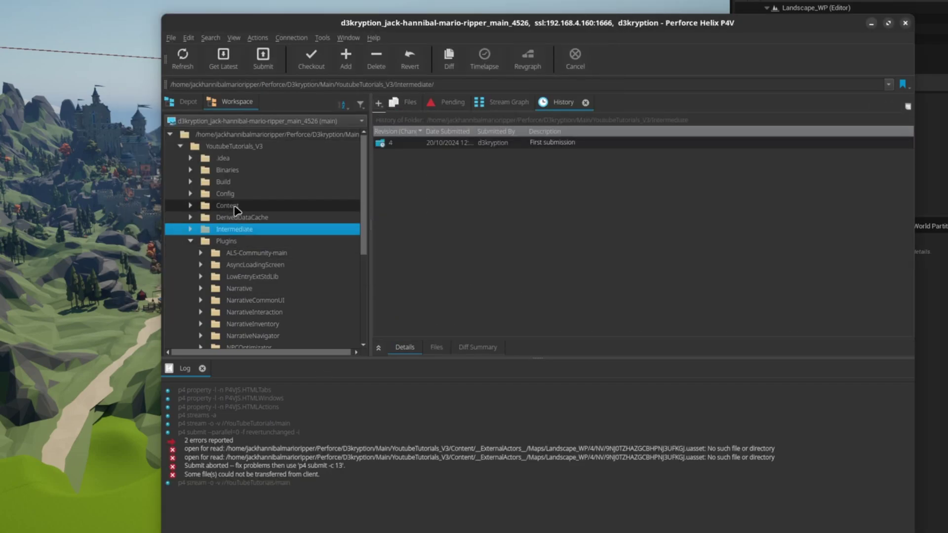
{"action": "left_click", "coordinate": [225, 194]}
{"action": "left_click", "coordinate": [227, 205]}
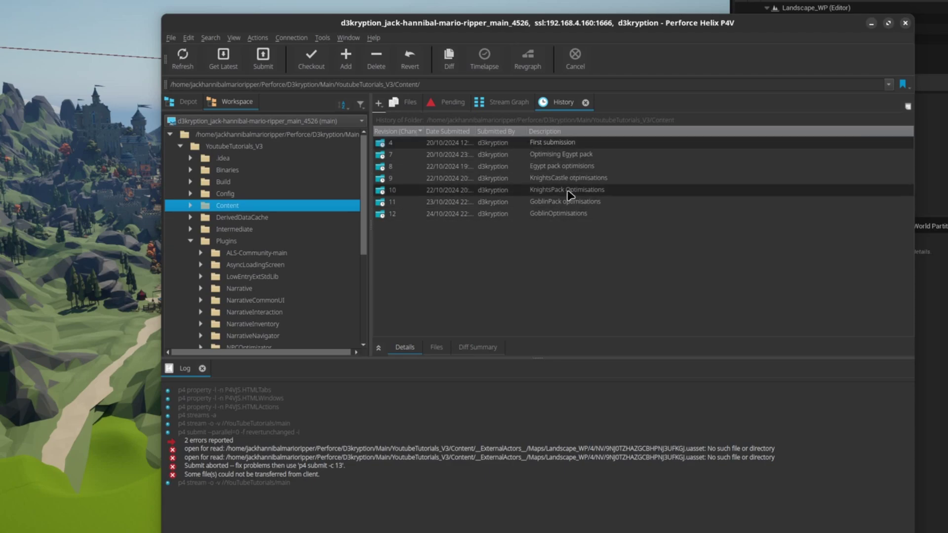
Sort by Date Submitted and inspect the GoblinOptimisations, GoblinPack and KnightsCastle submissions
{"action": "left_click", "coordinate": [449, 131]}
{"action": "left_click", "coordinate": [538, 144]}
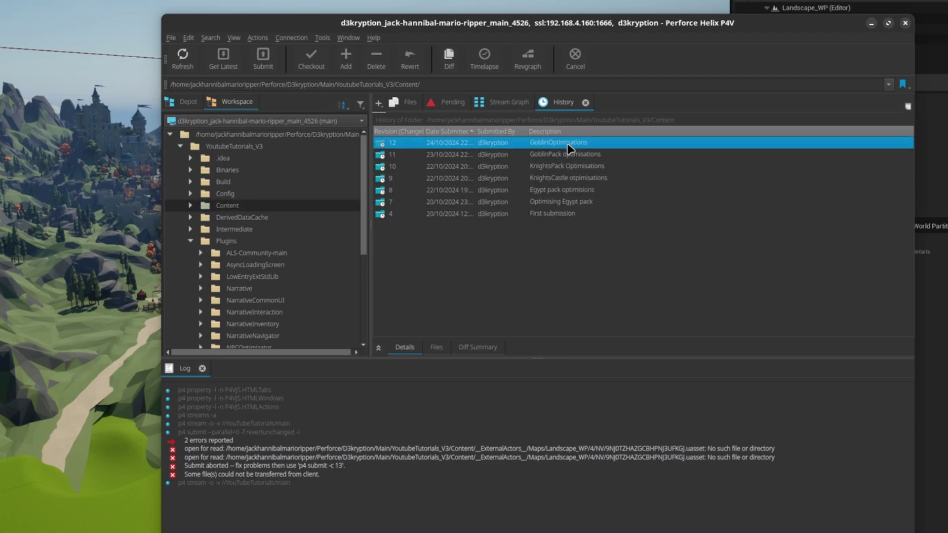
{"action": "left_click", "coordinate": [556, 155]}
{"action": "left_click", "coordinate": [547, 179]}
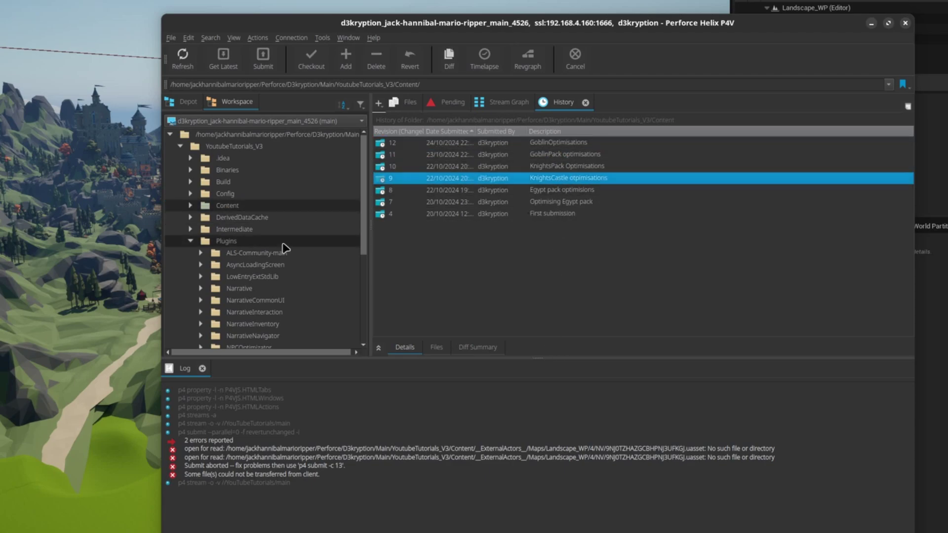
Expand Content > Maps > Instances and review EgyptZone, GoblinWarCamp and KnightsCastle .umap histories
{"action": "left_click", "coordinate": [227, 205]}
{"action": "left_click", "coordinate": [191, 205]}
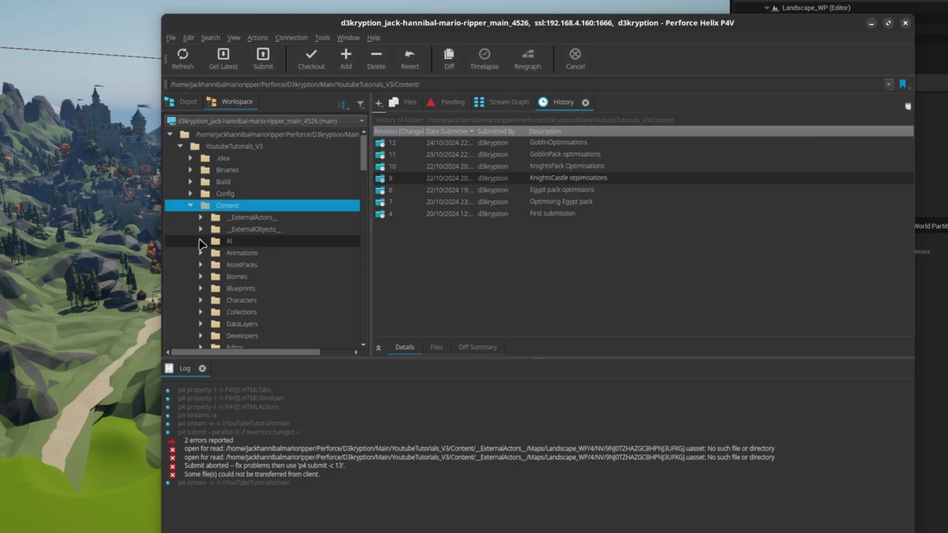
{"action": "scroll", "coordinate": [198, 234], "scroll_direction": "down", "scroll_amount": 3}
{"action": "scroll", "coordinate": [198, 236], "scroll_direction": "down", "scroll_amount": 2}
{"action": "left_click", "coordinate": [200, 205]}
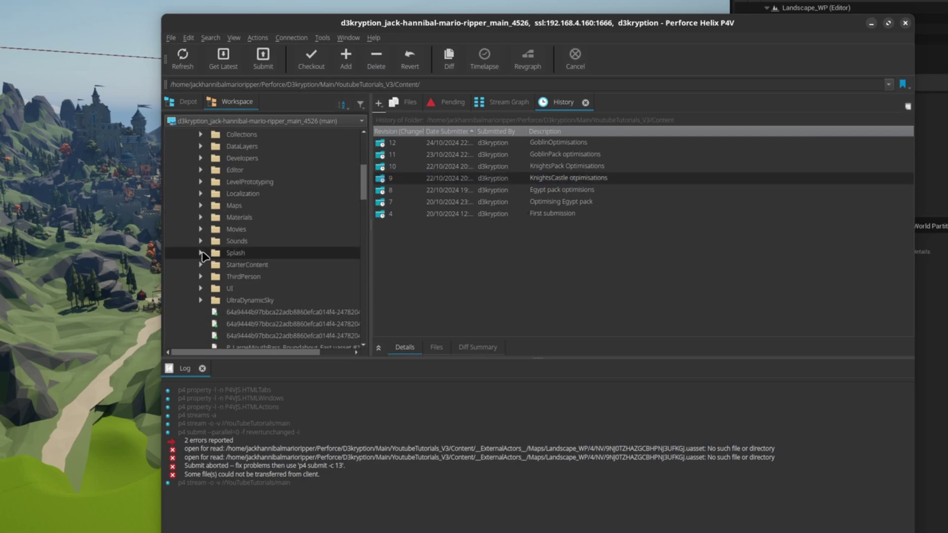
{"action": "left_click", "coordinate": [211, 229]}
{"action": "left_click", "coordinate": [251, 242]}
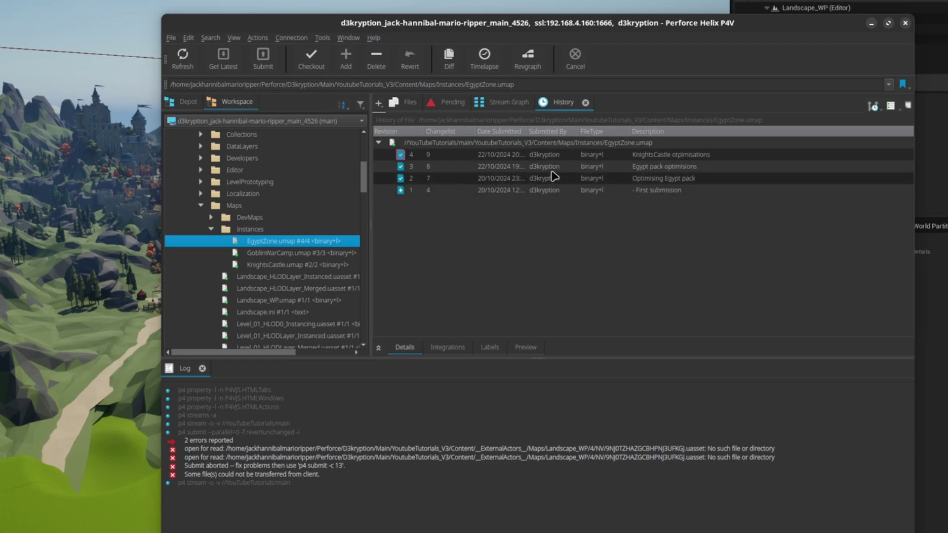
{"action": "left_click", "coordinate": [272, 257]}
{"action": "left_click", "coordinate": [299, 266]}
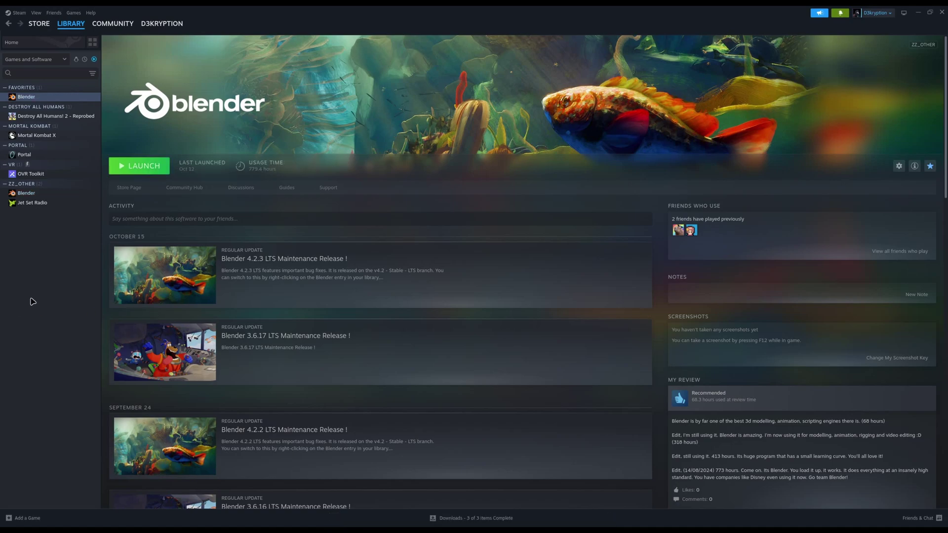
Launch Blender from Steam, dismiss the splash, and delete the default cube, camera and light
{"action": "left_click", "coordinate": [165, 166]}
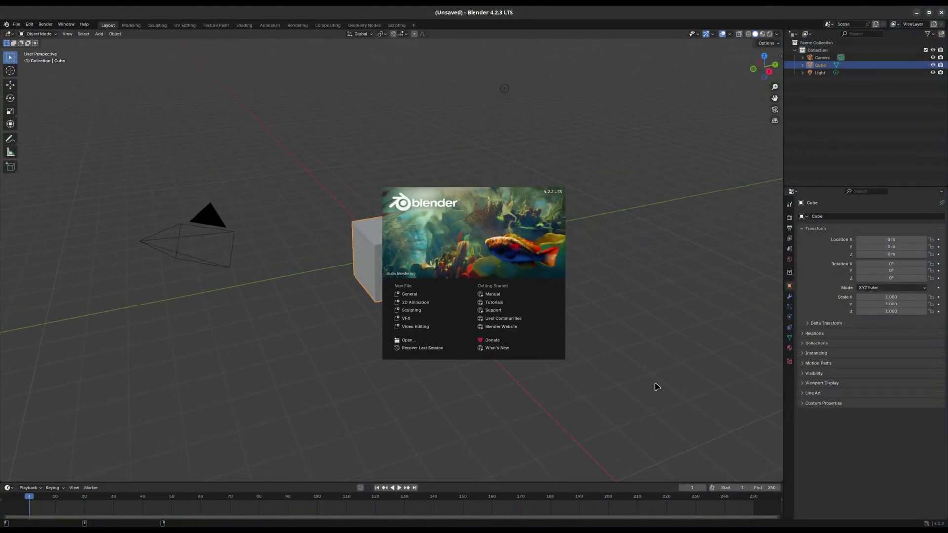
{"action": "left_click", "coordinate": [612, 354]}
{"action": "middle_click_drag", "start_coordinate": [608, 345], "coordinate": [571, 340]}
{"action": "key", "text": "a"}
{"action": "key", "text": "Delete"}
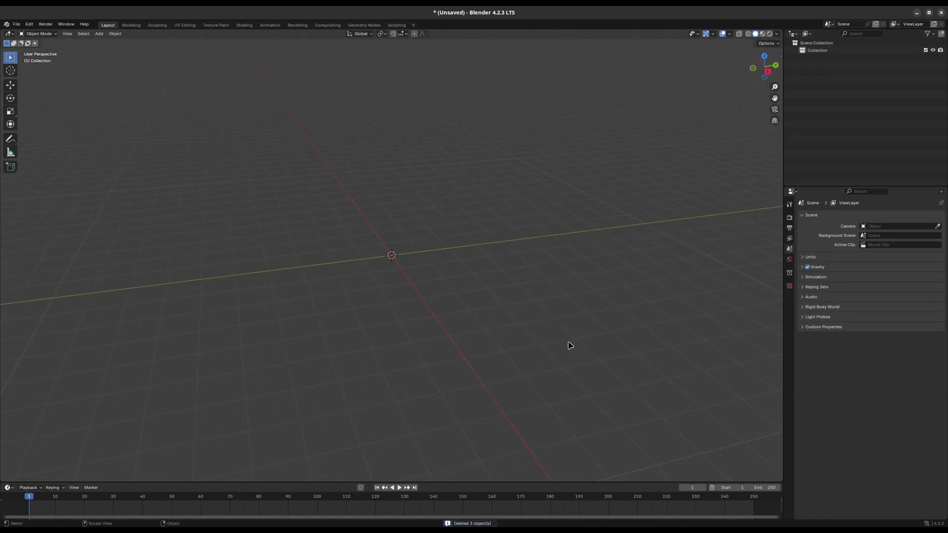
{"action": "key", "text": "shift+a"}
{"action": "key", "text": "Escape"}
{"action": "key", "text": "shift+a"}
{"action": "mouse_move", "coordinate": [511, 334]}
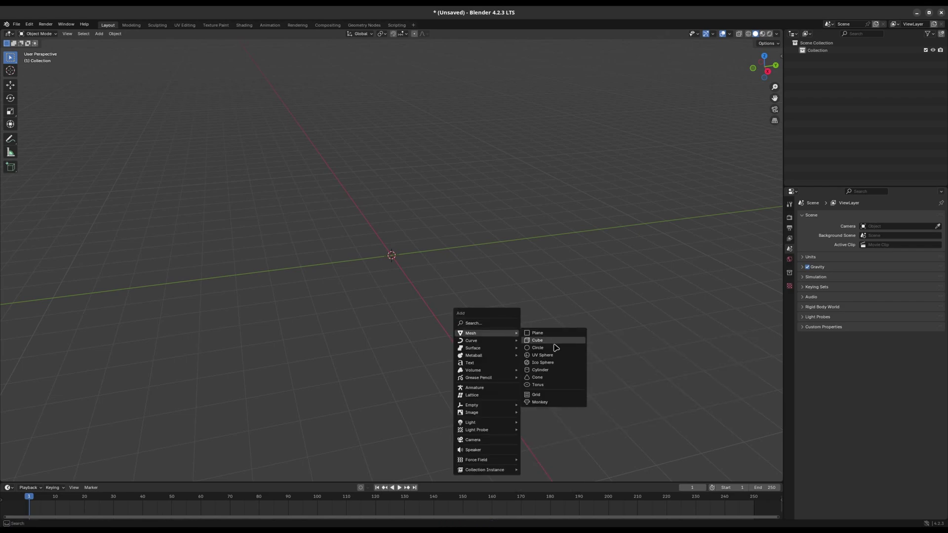
{"action": "left_click", "coordinate": [548, 341]}
{"action": "middle_click_drag", "start_coordinate": [542, 343], "coordinate": [467, 308]}
{"action": "scroll", "coordinate": [519, 313], "scroll_direction": "up", "scroll_amount": 3}
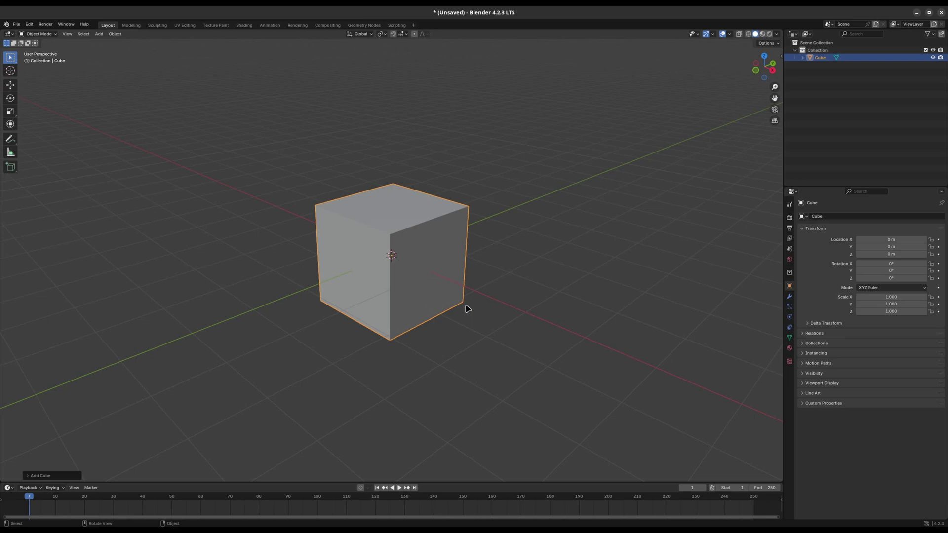
{"action": "middle_click_drag", "start_coordinate": [506, 309], "coordinate": [468, 313]}
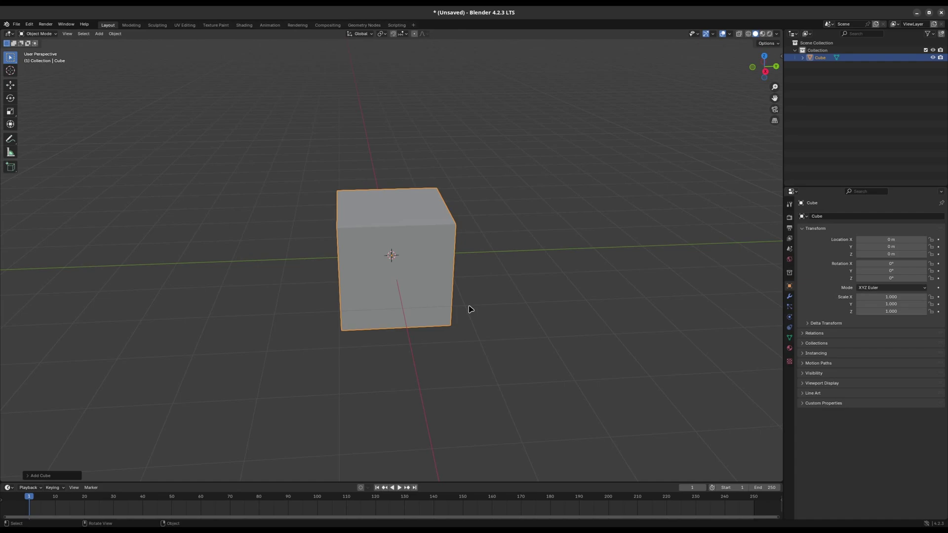
{"action": "middle_click_drag", "start_coordinate": [304, 232], "coordinate": [320, 230]}
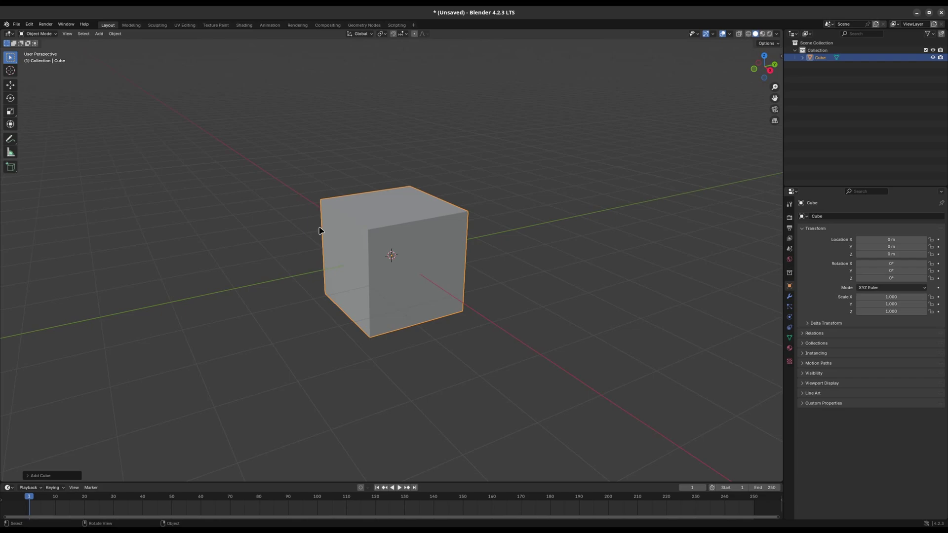
{"action": "key", "text": "Delete"}
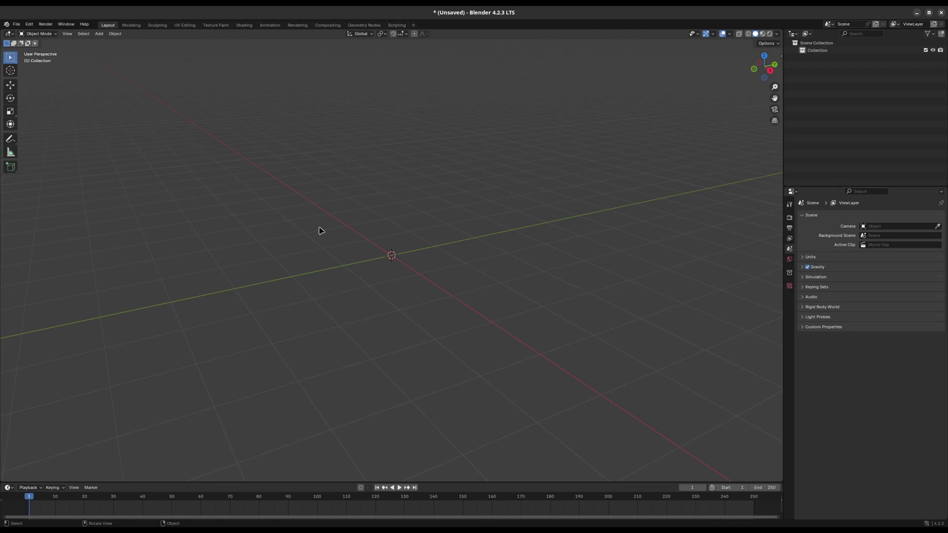
{"action": "scroll", "coordinate": [429, 173], "scroll_direction": "up", "scroll_amount": 3}
In SKM_Manny_LOD0's mesh data, set the HeadSize shape key value to 1.000
{"action": "middle_click_drag", "start_coordinate": [430, 173], "coordinate": [395, 308]}
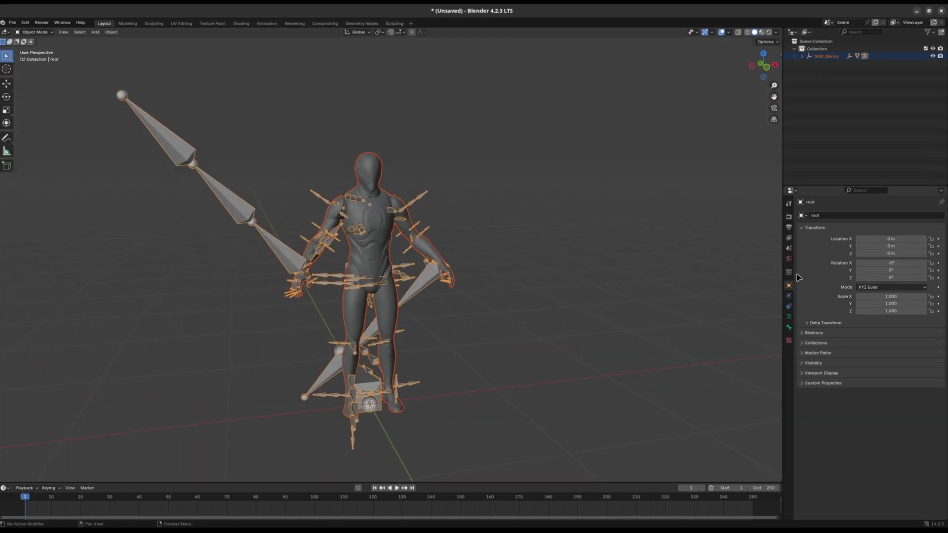
{"action": "left_click", "coordinate": [705, 248]}
{"action": "left_click", "coordinate": [704, 271]}
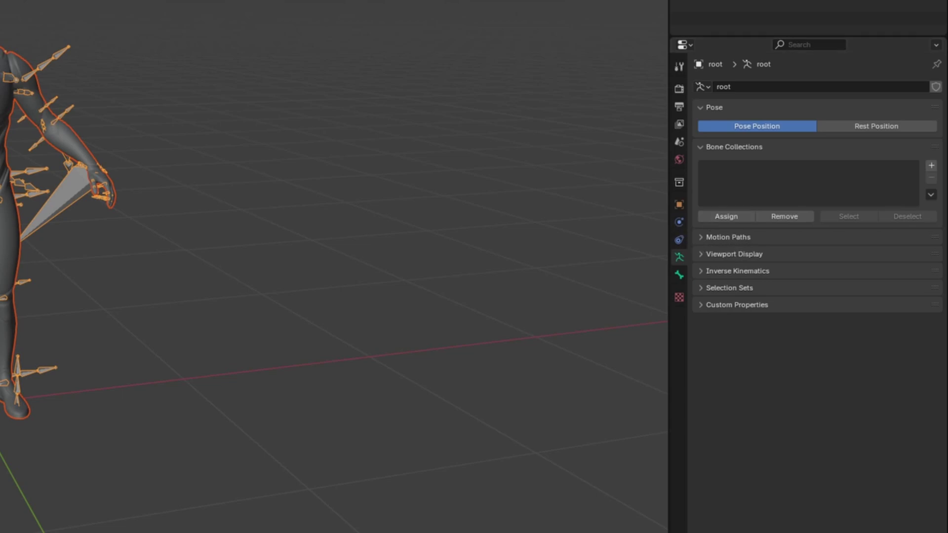
{"action": "left_click", "coordinate": [15, 222]}
{"action": "left_click", "coordinate": [780, 244]}
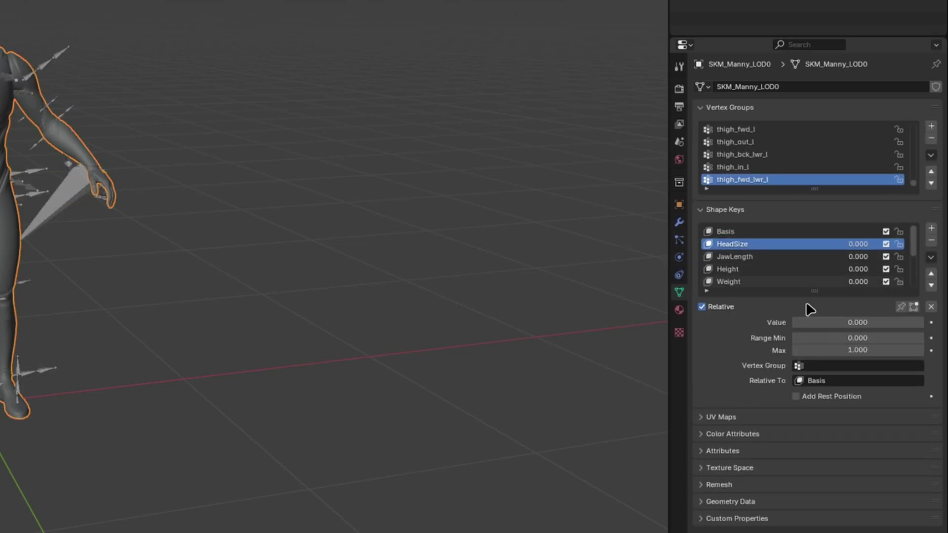
{"action": "left_click_drag", "start_coordinate": [818, 322], "coordinate": [535, 320]}
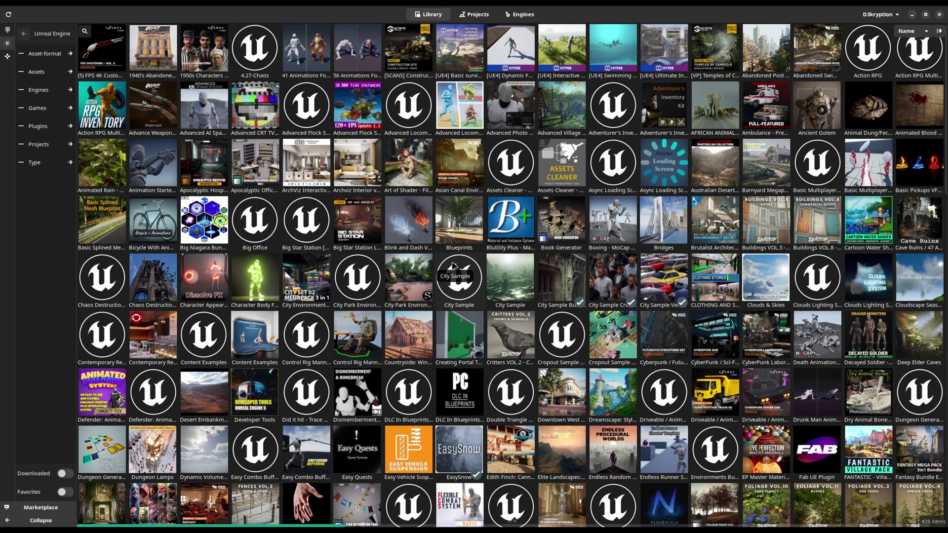
Scroll the 428-asset Library grid to the bottom and back, then show all open windows
{"action": "scroll", "coordinate": [452, 267], "scroll_direction": "down", "scroll_amount": 7}
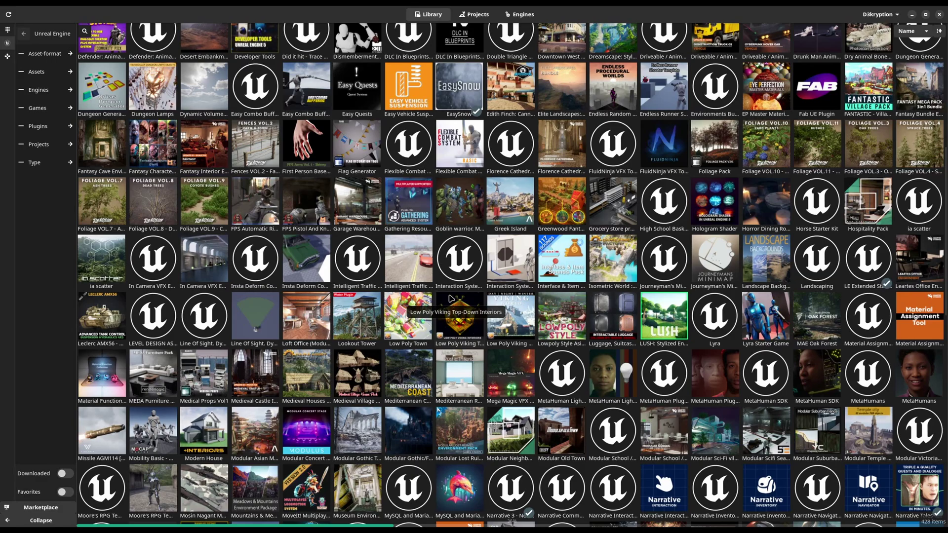
{"action": "scroll", "coordinate": [452, 300], "scroll_direction": "down", "scroll_amount": 10}
{"action": "scroll", "coordinate": [347, 287], "scroll_direction": "down", "scroll_amount": 2}
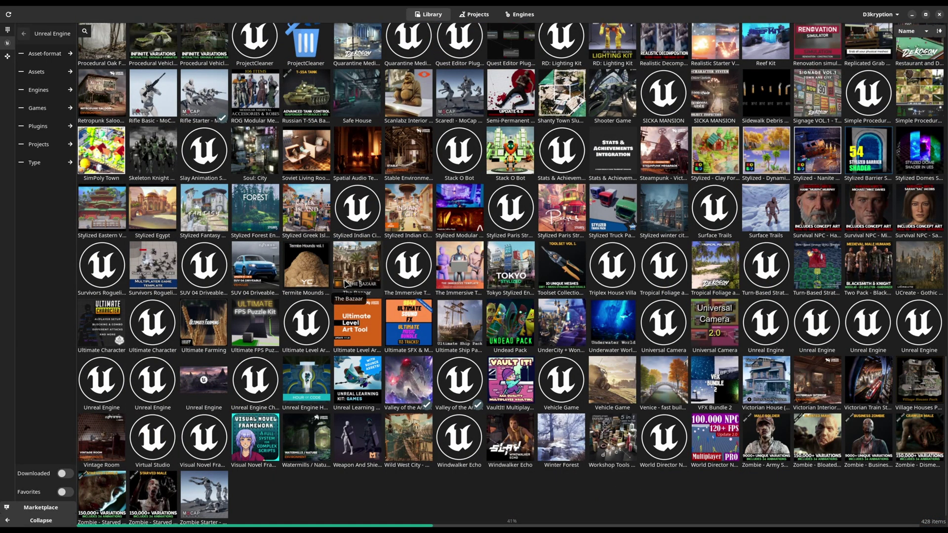
{"action": "scroll", "coordinate": [346, 283], "scroll_direction": "up", "scroll_amount": 20}
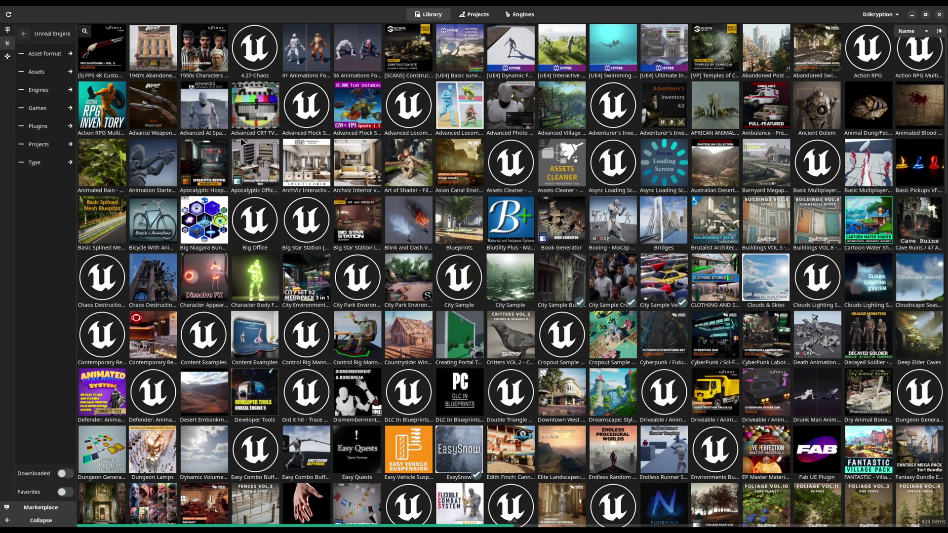
{"action": "key", "text": "super"}
Try adding a Fab world asset to a project, choose Don't Add, and return to Epic Asset Manager
{"action": "left_click", "coordinate": [608, 159]}
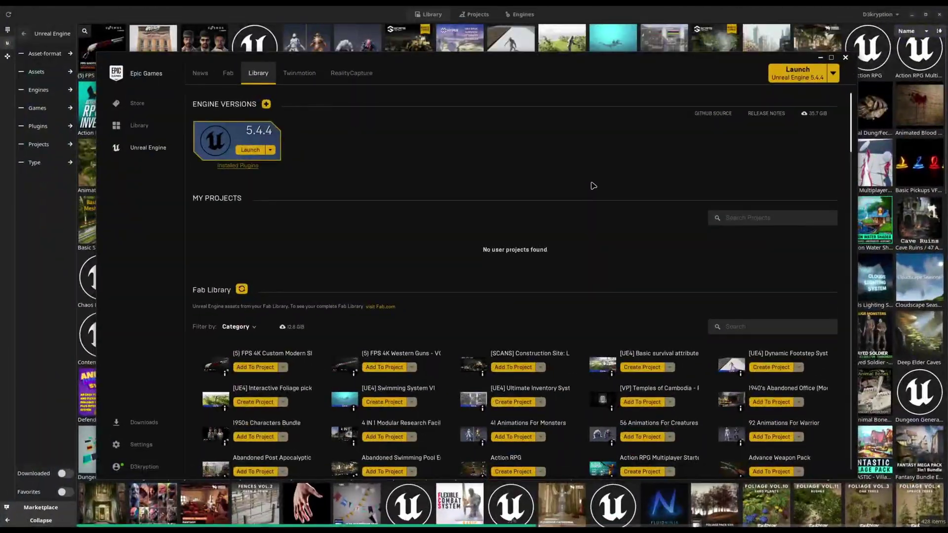
{"action": "scroll", "coordinate": [474, 258], "scroll_direction": "down", "scroll_amount": 3}
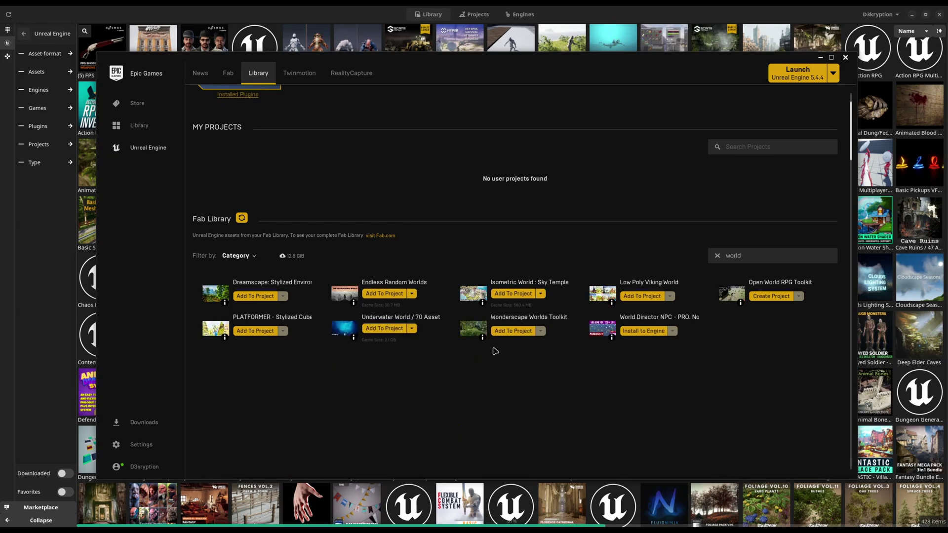
{"action": "left_click", "coordinate": [509, 334]}
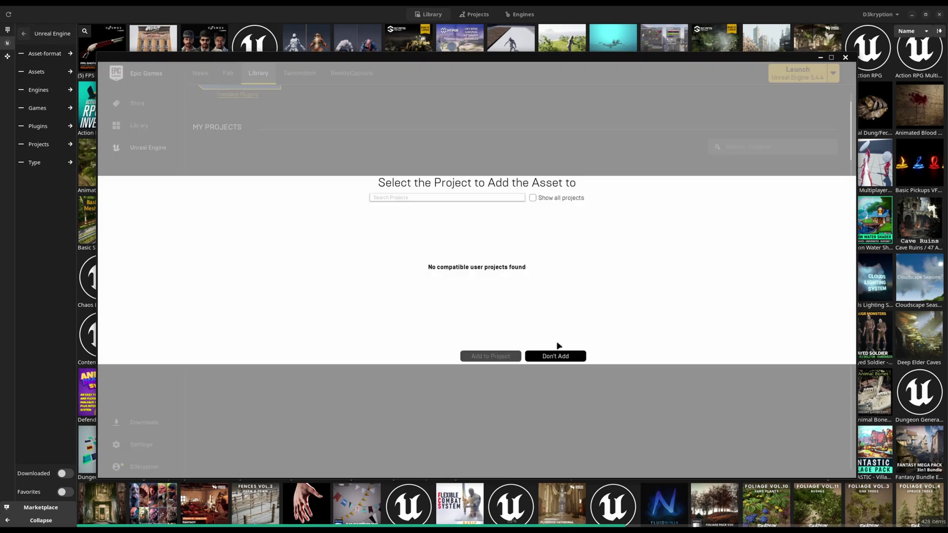
{"action": "left_click", "coordinate": [557, 355]}
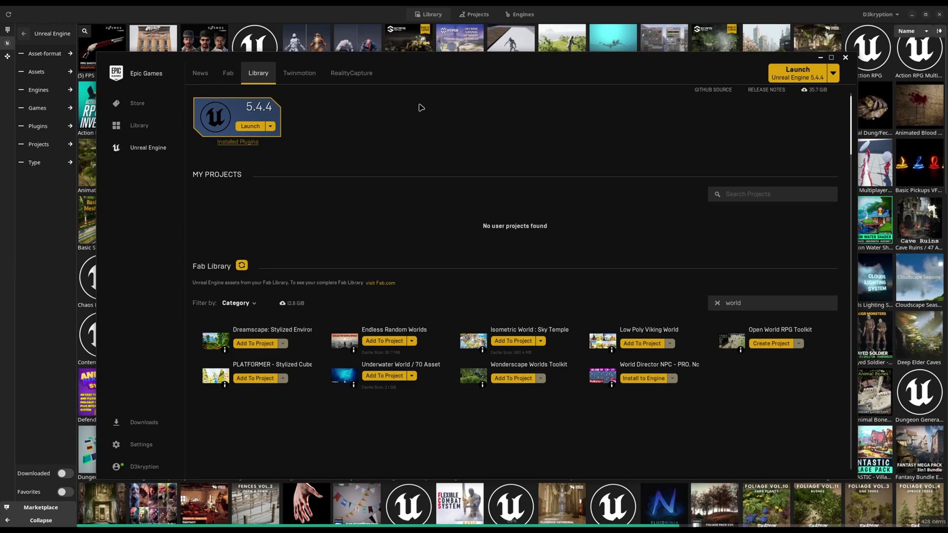
{"action": "left_click", "coordinate": [49, 20]}
Search the asset library for 'won', leaving only the UnderCity asset pack
{"action": "left_click", "coordinate": [138, 32]}
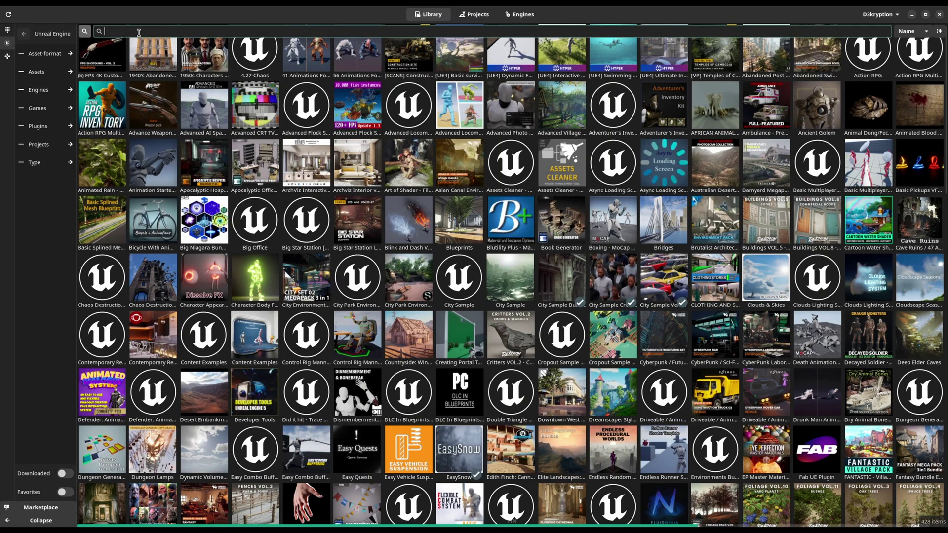
{"action": "type", "text": "wdno"}
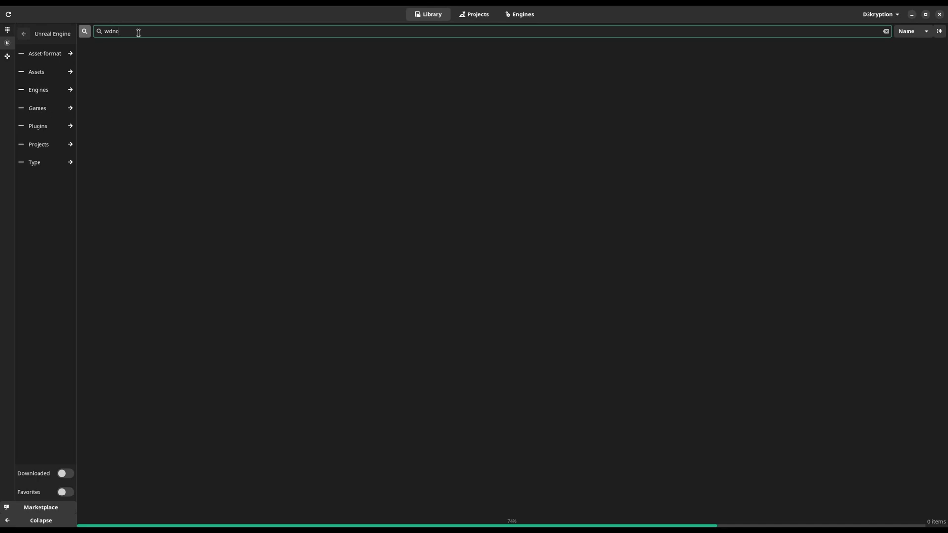
{"action": "key", "text": "BackSpace"}
{"action": "key", "text": "BackSpace"}
{"action": "key", "text": "BackSpace"}
{"action": "type", "text": "on"}
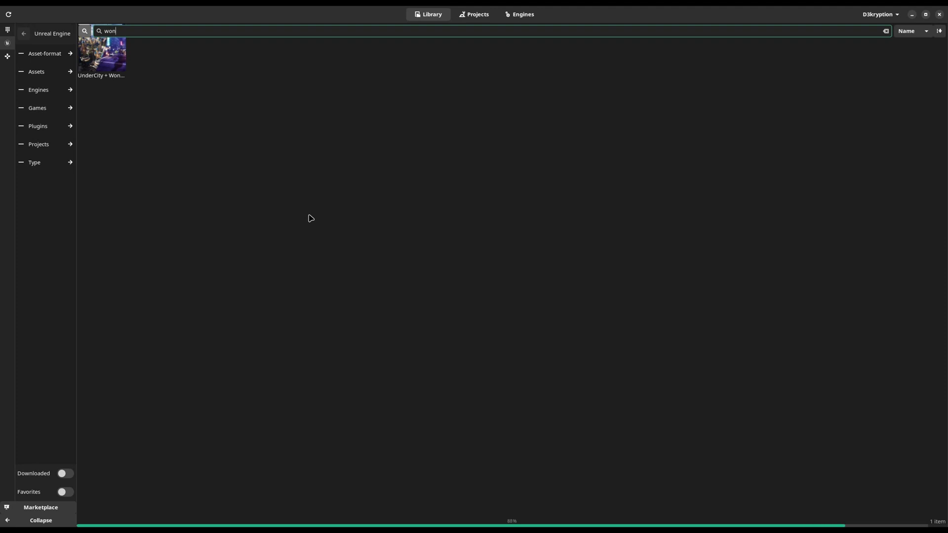
{"action": "key", "text": "super"}
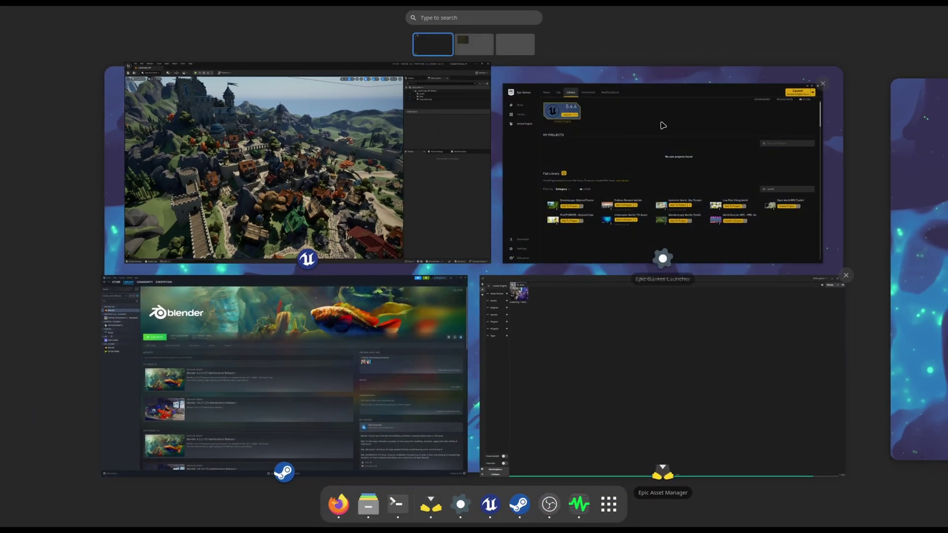
Bring the Epic Games Launcher's Library window forward and reposition it by its title bar
{"action": "left_click", "coordinate": [662, 123]}
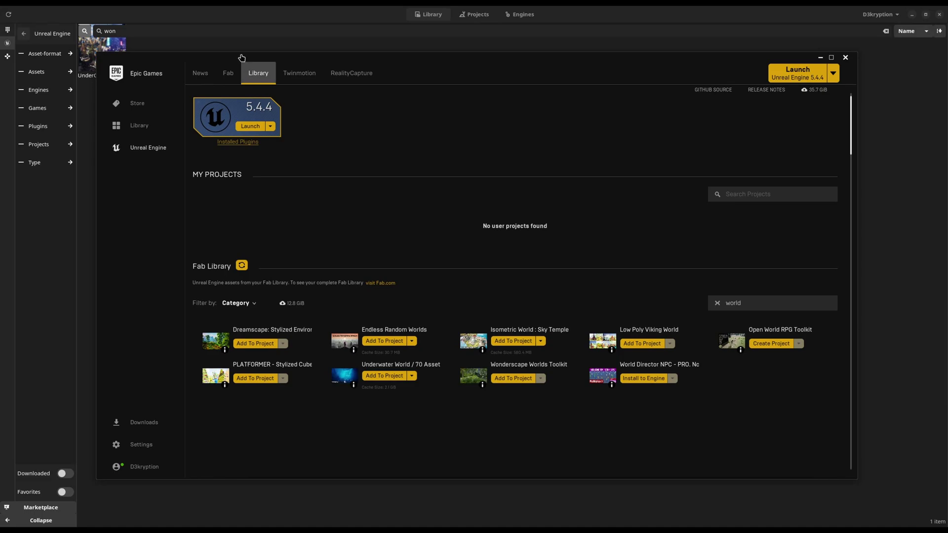
{"action": "left_click_drag", "start_coordinate": [322, 58], "coordinate": [368, 34]}
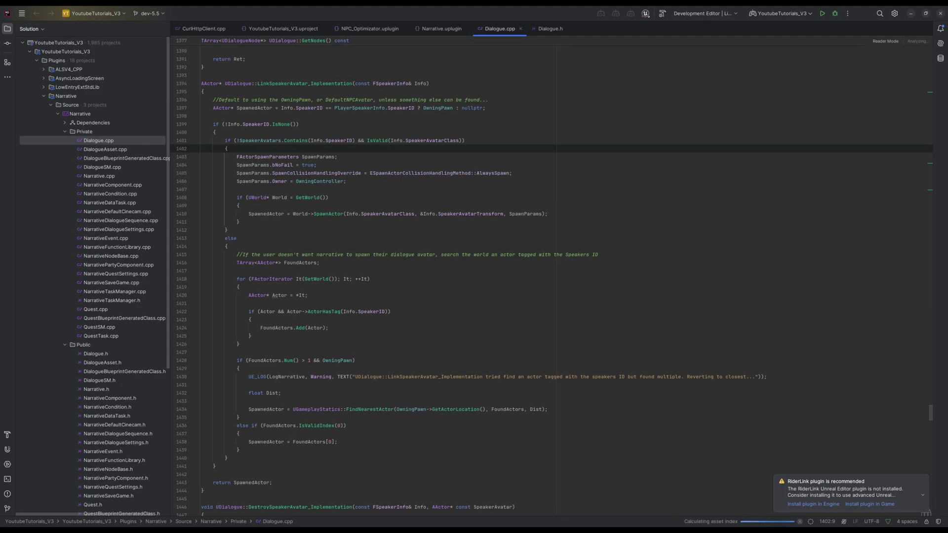
{"action": "scroll", "coordinate": [496, 173], "scroll_direction": "up", "scroll_amount": 7}
{"action": "scroll", "coordinate": [496, 173], "scroll_direction": "up", "scroll_amount": 7}
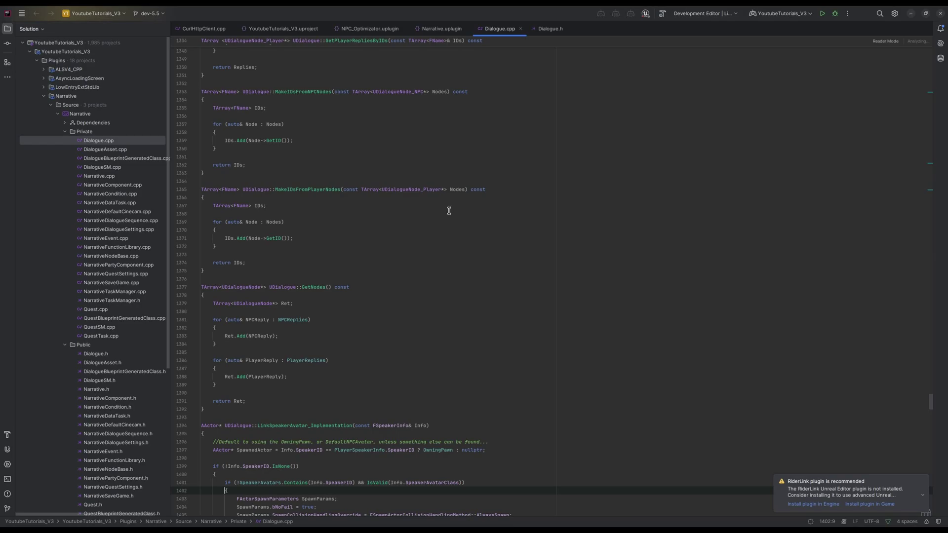
{"action": "scroll", "coordinate": [449, 211], "scroll_direction": "down", "scroll_amount": 20}
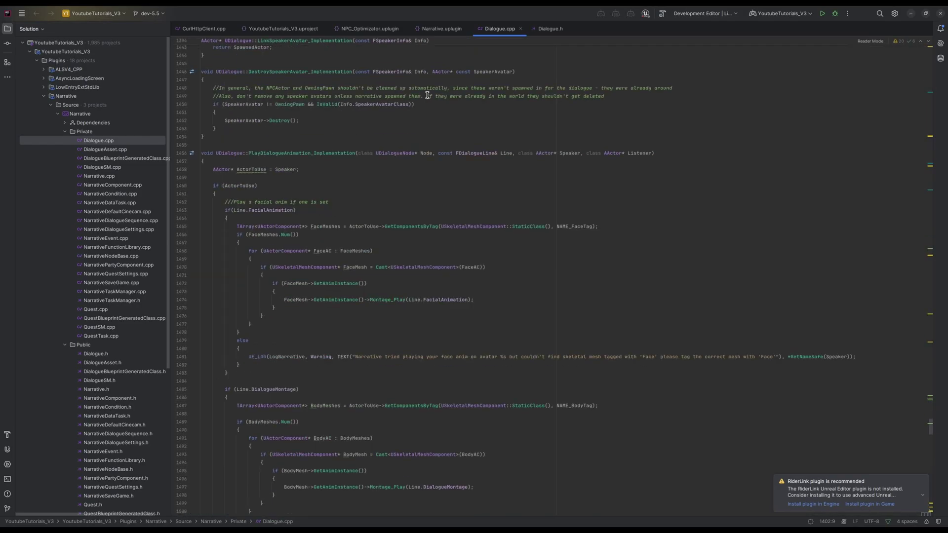
{"action": "scroll", "coordinate": [427, 96], "scroll_direction": "down", "scroll_amount": 1}
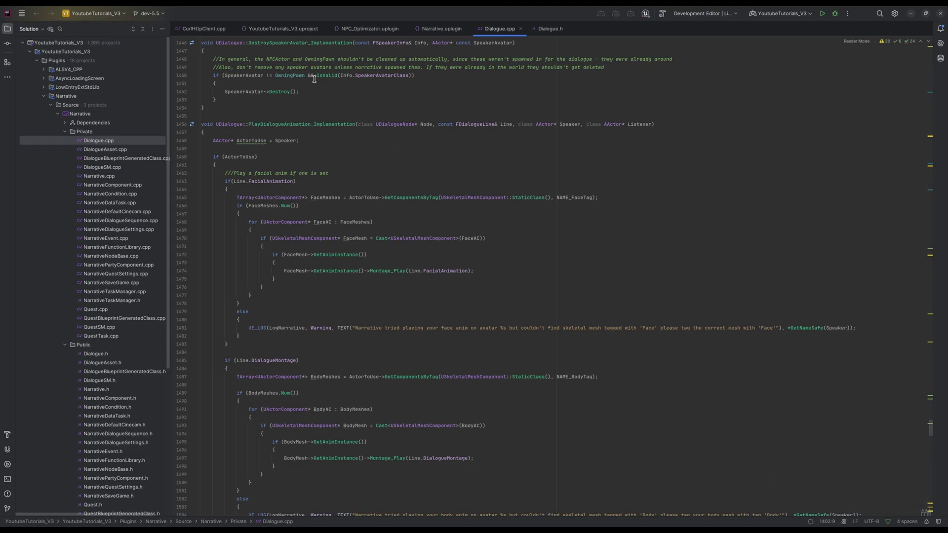
{"action": "left_click", "coordinate": [294, 30]}
{"action": "scroll", "coordinate": [339, 198], "scroll_direction": "down", "scroll_amount": 2}
{"action": "scroll", "coordinate": [345, 199], "scroll_direction": "up", "scroll_amount": 2}
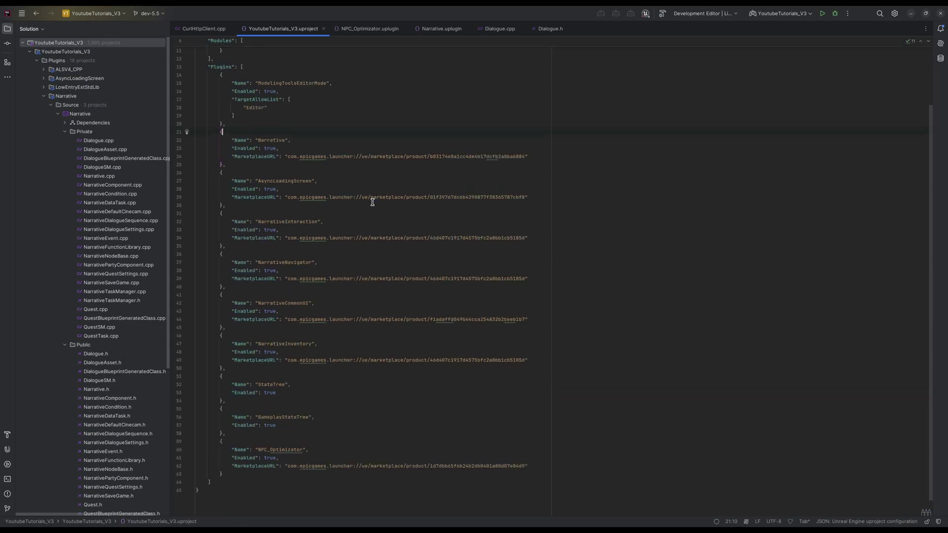
{"action": "left_click", "coordinate": [369, 30]}
{"action": "left_click", "coordinate": [442, 30]}
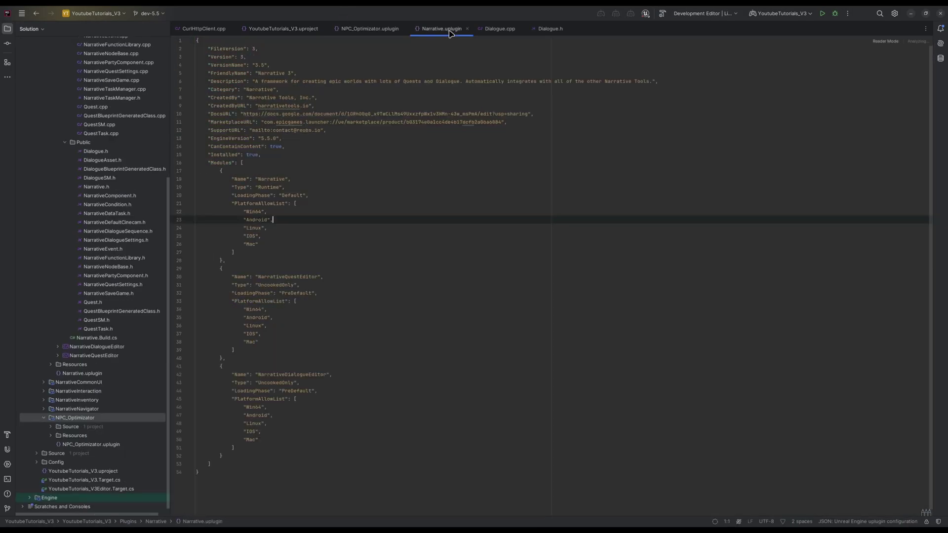
{"action": "left_click", "coordinate": [499, 30]}
{"action": "scroll", "coordinate": [445, 252], "scroll_direction": "down", "scroll_amount": 4}
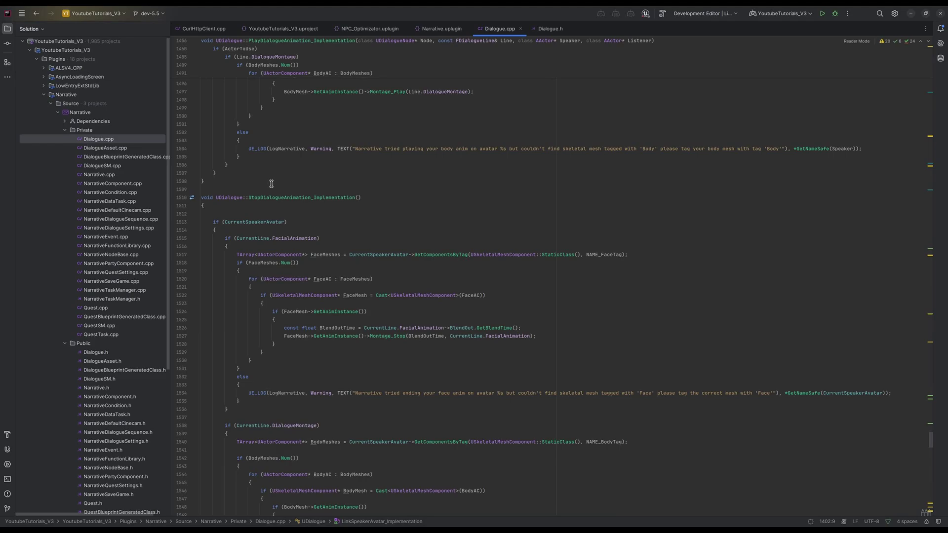
{"action": "left_click", "coordinate": [291, 205]}
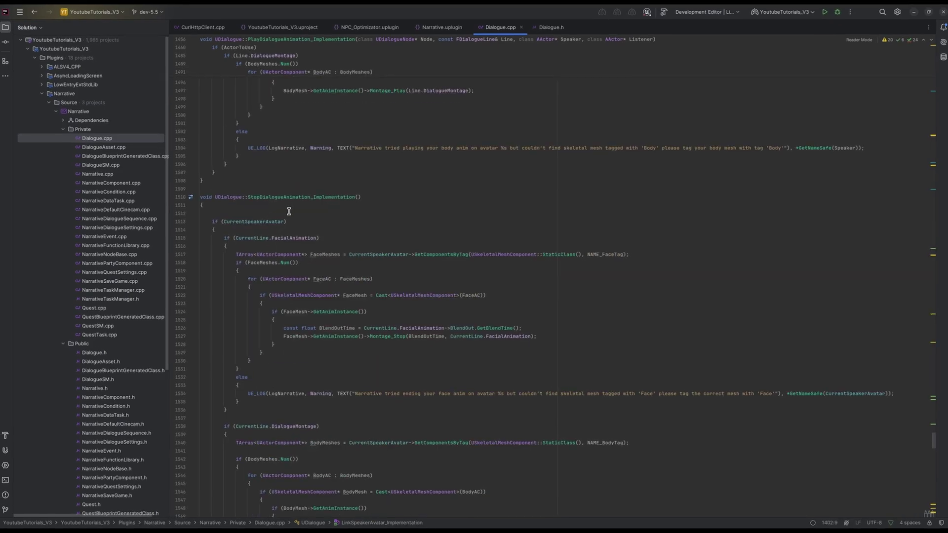
Write a trial CurrentSpeakerAvatar->Destroy(true) call using autocomplete, then delete that line
{"action": "key", "text": "Return"}
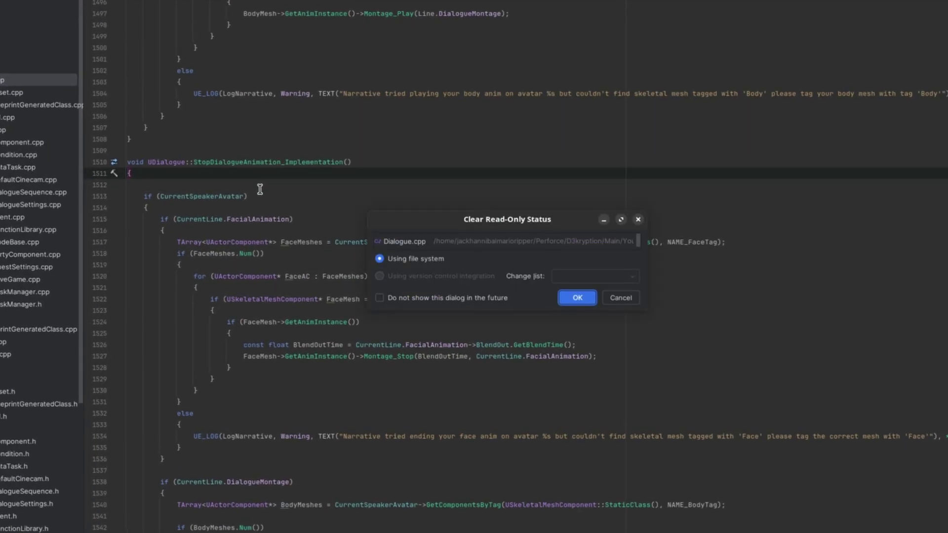
{"action": "key", "text": "Return"}
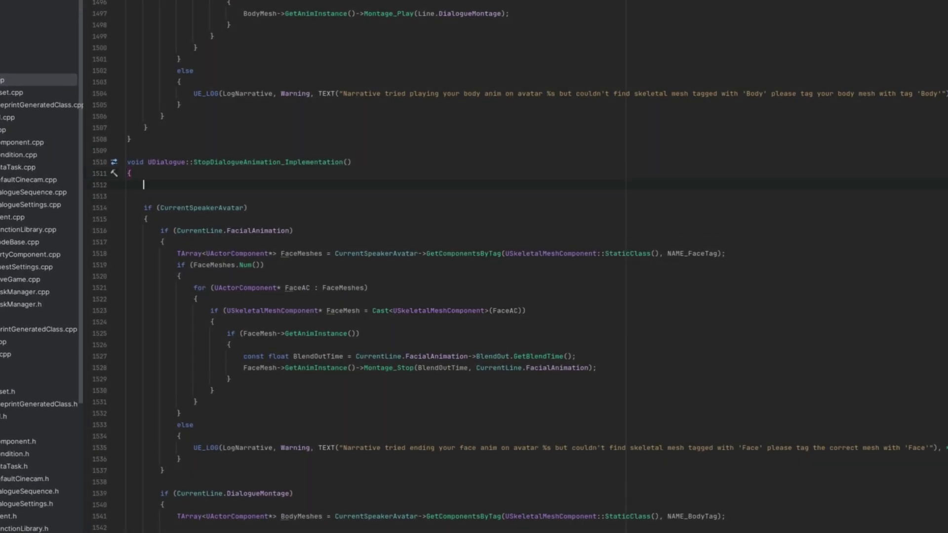
{"action": "type", "text": "Currspe"}
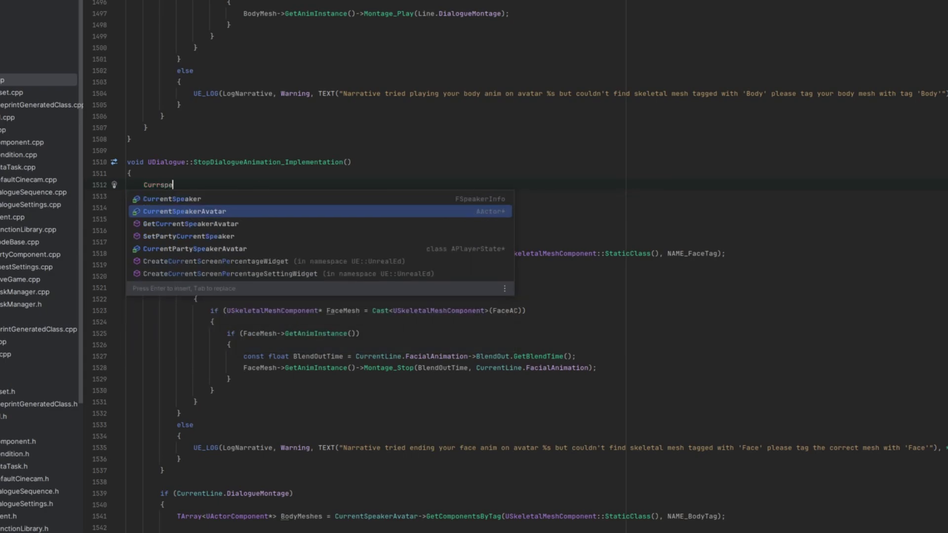
{"action": "key", "text": "Return"}
{"action": "scroll", "coordinate": [515, 265], "scroll_direction": "up", "scroll_amount": 1}
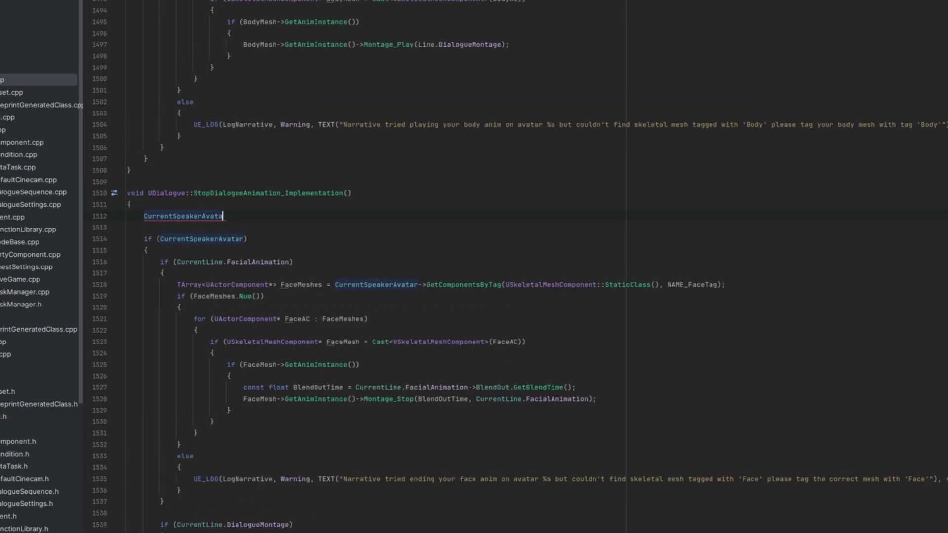
{"action": "type", "text": "->"}
{"action": "key", "text": "Down"}
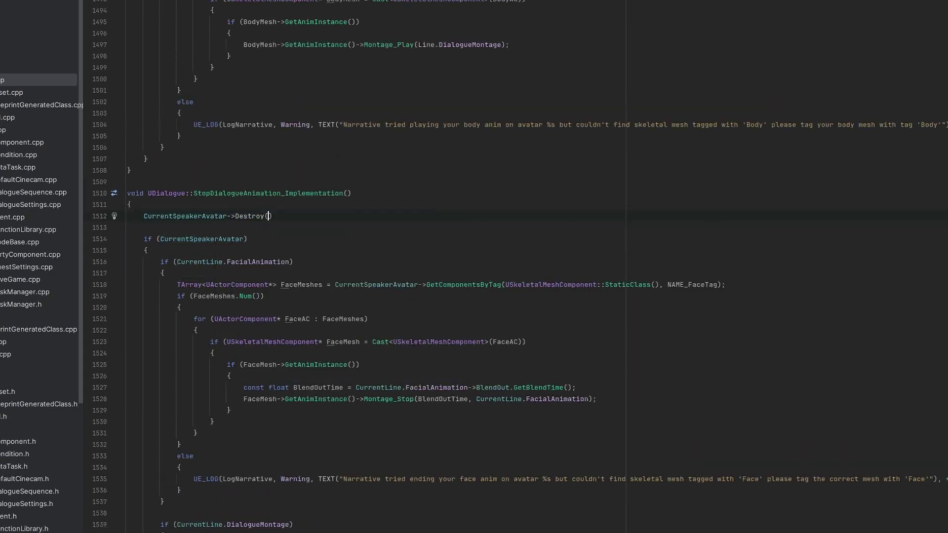
{"action": "key", "text": "Return"}
{"action": "key", "text": "Down"}
{"action": "key", "text": "Up"}
{"action": "key", "text": "End"}
{"action": "key", "text": "Left"}
{"action": "type", "text": "tr"}
{"action": "key", "text": "Return"}
{"action": "key", "text": "shift+Home"}
{"action": "key", "text": "BackSpace"}
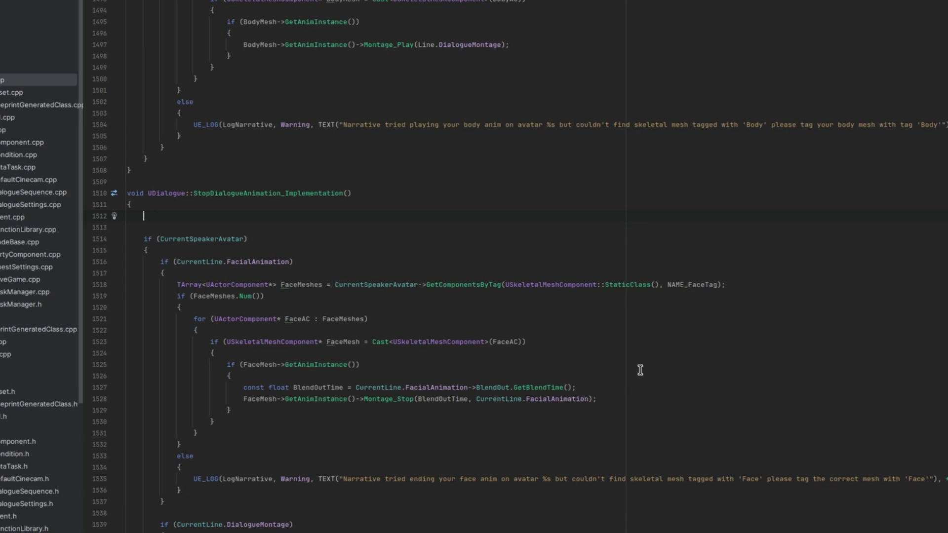
Add a trial FaceMesh->Stop(); line, delete it, and undo the recent edits
{"action": "left_click", "coordinate": [461, 356]}
{"action": "key", "text": "Return"}
{"action": "type", "text": "Fa"}
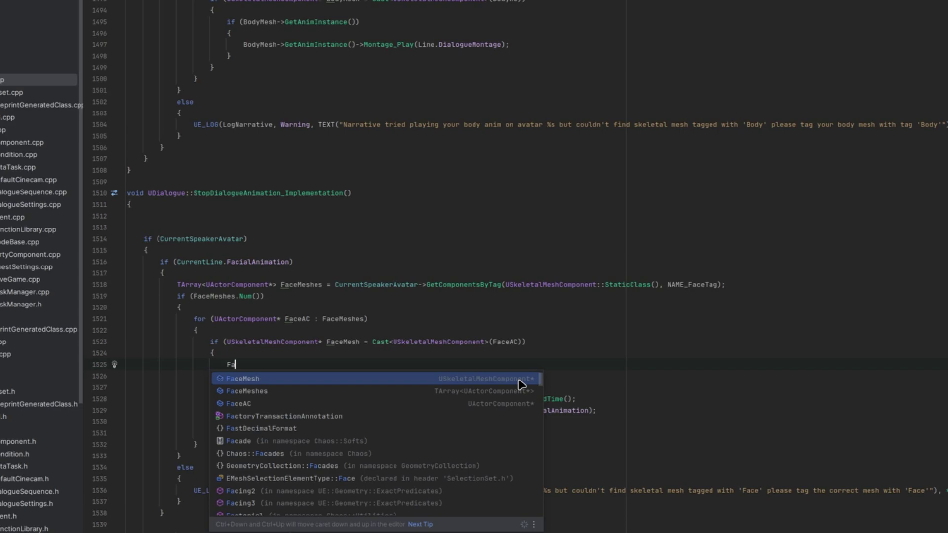
{"action": "type", "text": "ceMesh->"}
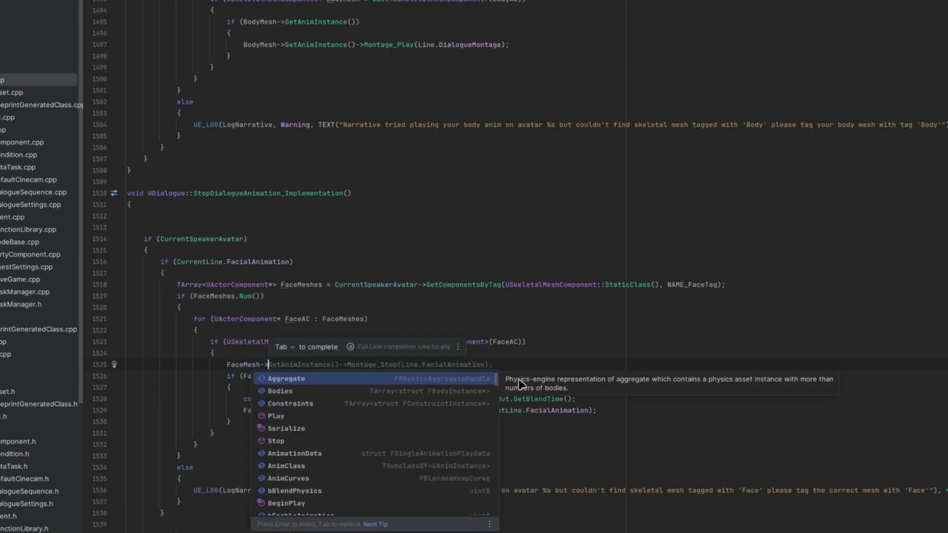
{"action": "key", "text": "Down"}
{"action": "key", "text": "Down"}
{"action": "key", "text": "Down"}
{"action": "key", "text": "Down"}
{"action": "key", "text": "Down"}
{"action": "key", "text": "Down"}
{"action": "key", "text": "Up"}
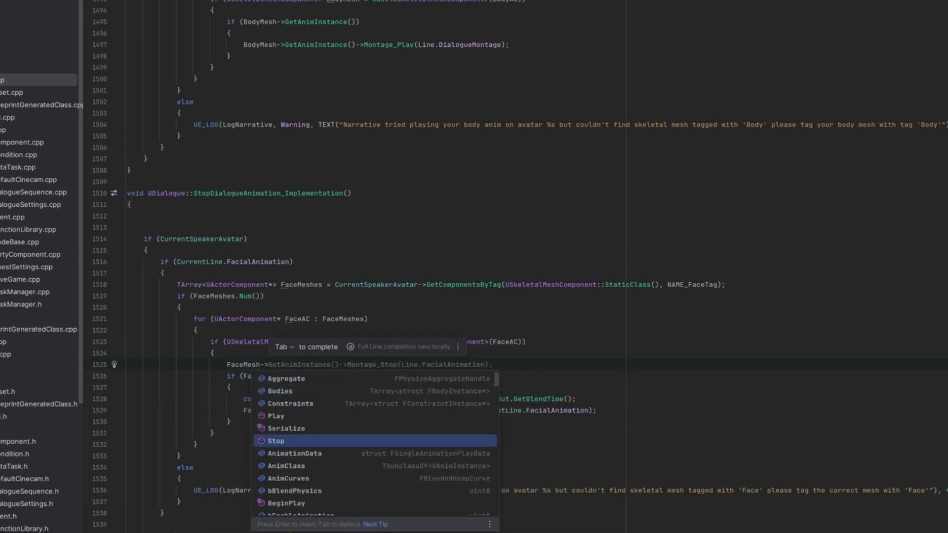
{"action": "key", "text": "Return"}
{"action": "type", "text": ";"}
{"action": "key", "text": "Return"}
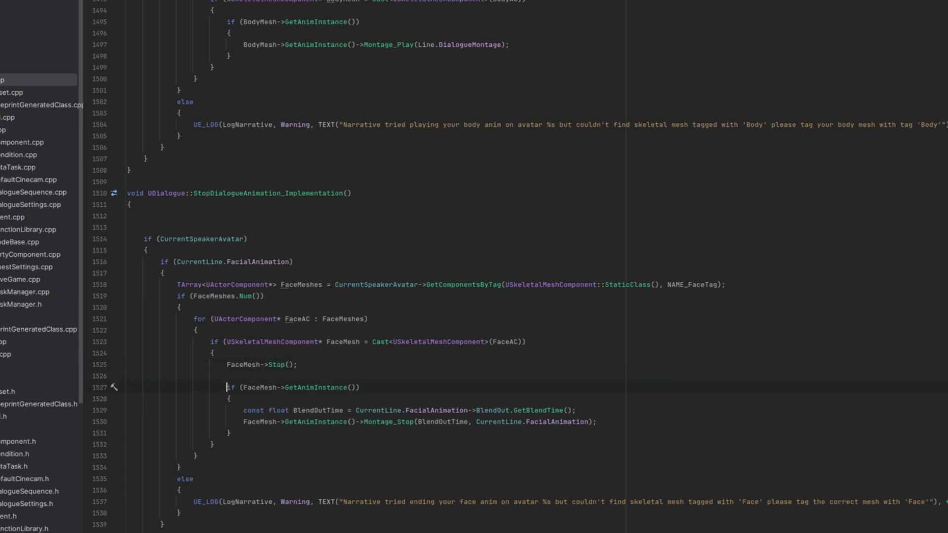
{"action": "key", "text": "shift+Up"}
{"action": "key", "text": "shift+Up"}
{"action": "key", "text": "BackSpace"}
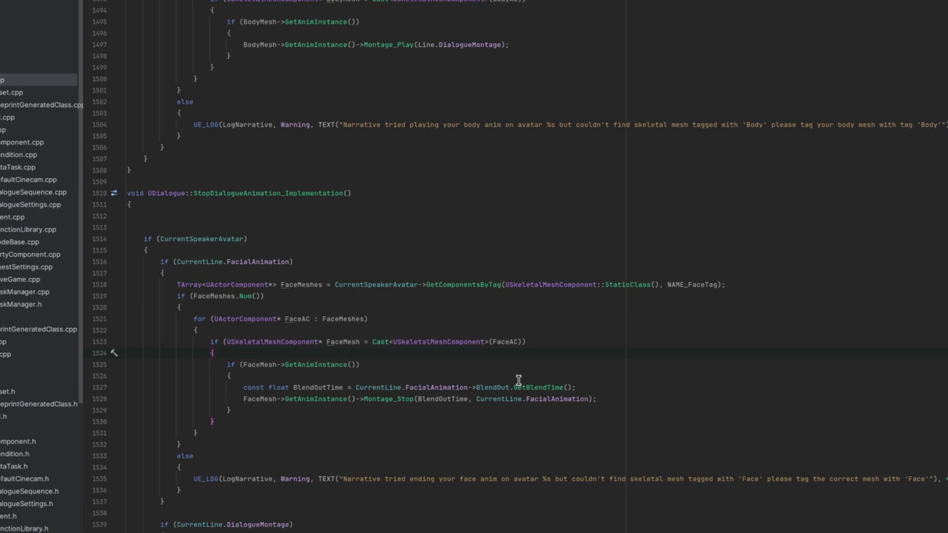
{"action": "key", "text": "ctrl+z"}
{"action": "key", "text": "ctrl+z"}
{"action": "key", "text": "ctrl+z"}
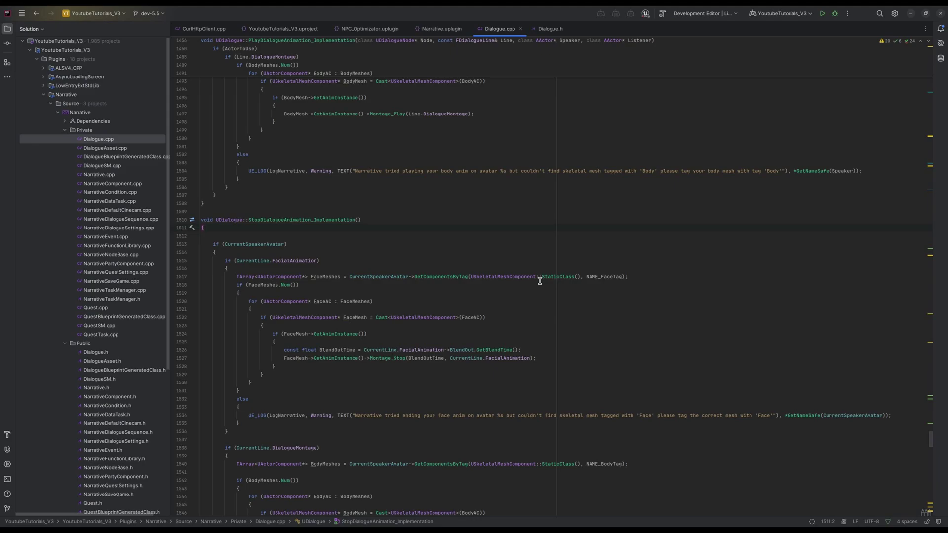
Check Dialogue.cpp's problem summary: 20 warnings, 6 suggestions and 24 text issues
{"action": "mouse_move", "coordinate": [898, 45]}
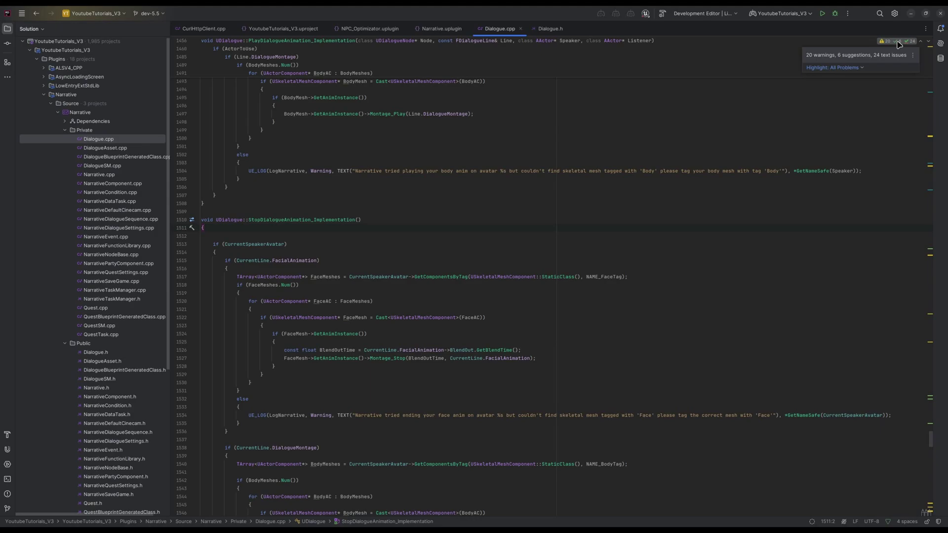
Quit JetBrains Rider and confirm Exit, leaving the Unreal Editor desert level showing
{"action": "left_click", "coordinate": [940, 13]}
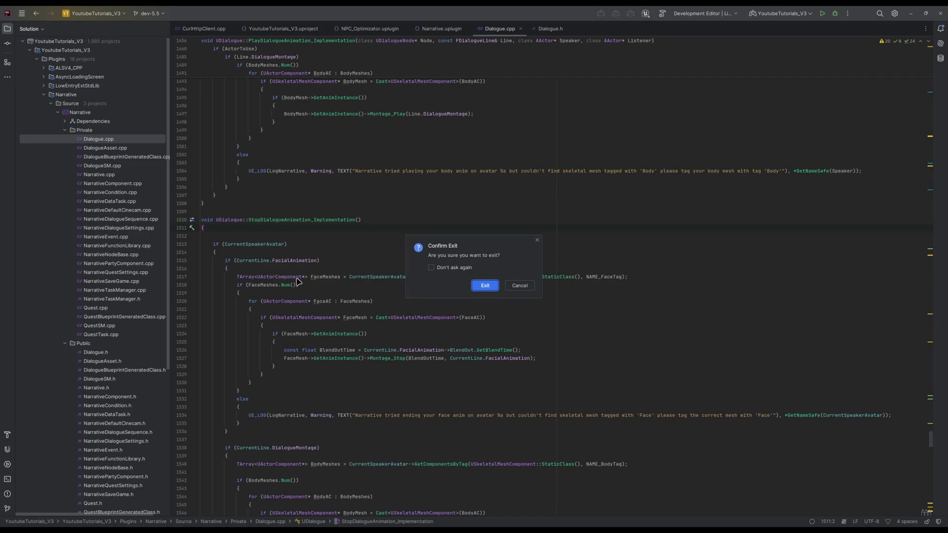
{"action": "left_click", "coordinate": [484, 285]}
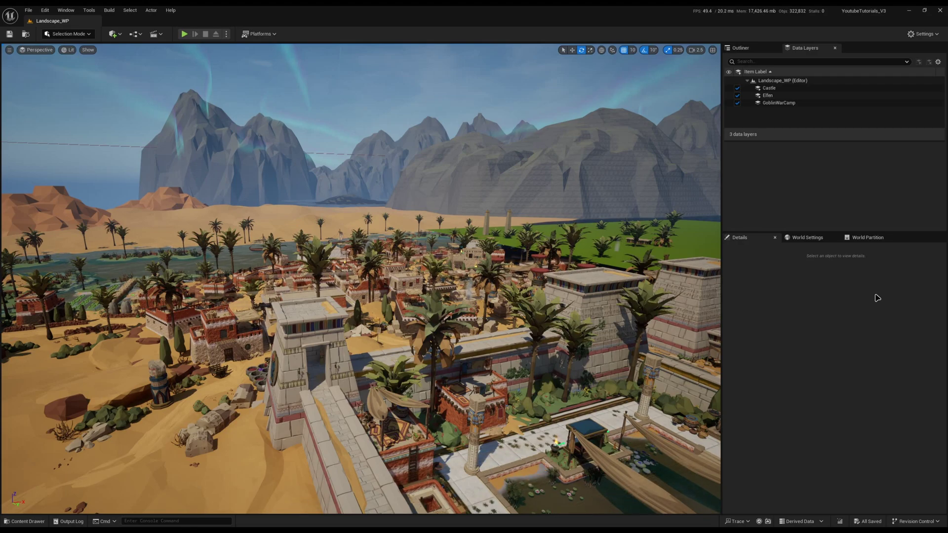
{"action": "right_click_drag", "start_coordinate": [641, 321], "coordinate": [612, 373]}
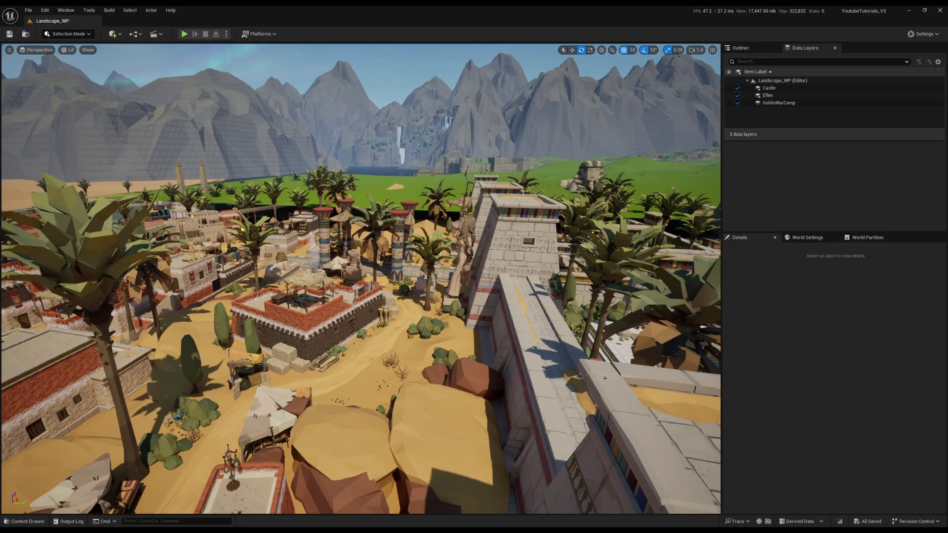
{"action": "right_click_drag", "start_coordinate": [612, 374], "coordinate": [428, 397]}
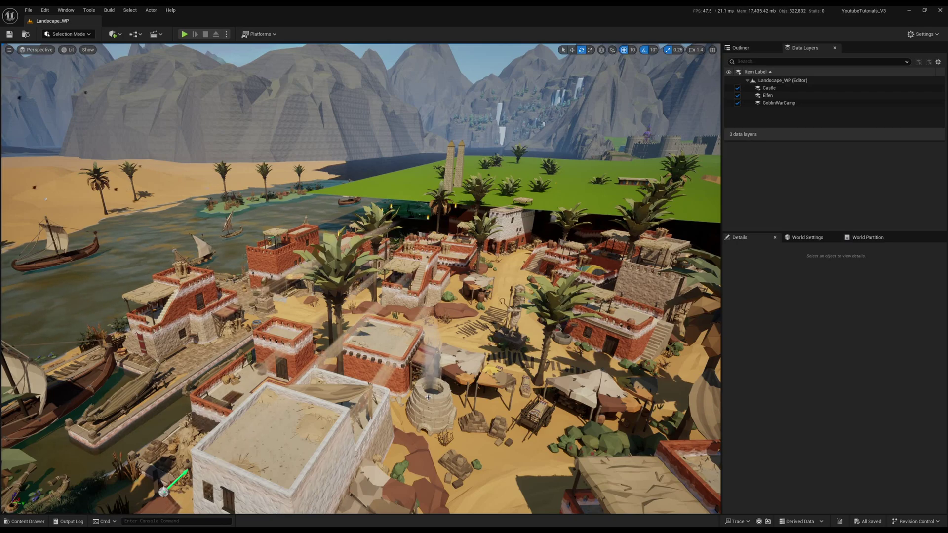
{"action": "right_click_drag", "start_coordinate": [168, 326], "coordinate": [197, 420]}
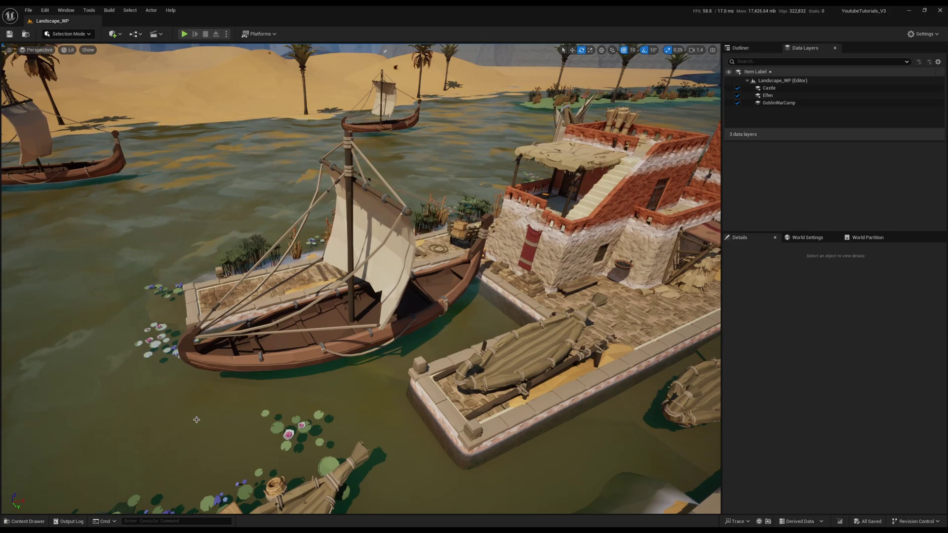
{"action": "right_click_drag", "start_coordinate": [314, 446], "coordinate": [315, 422]}
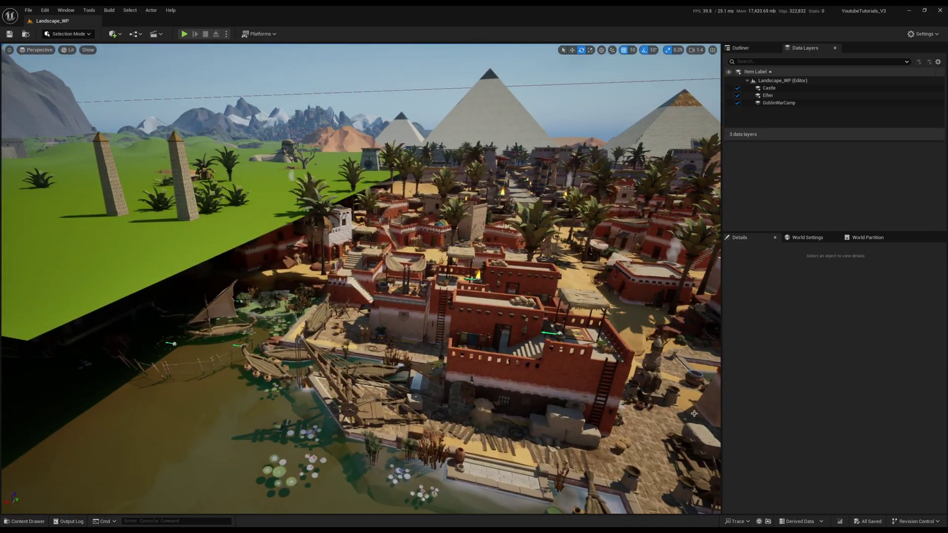